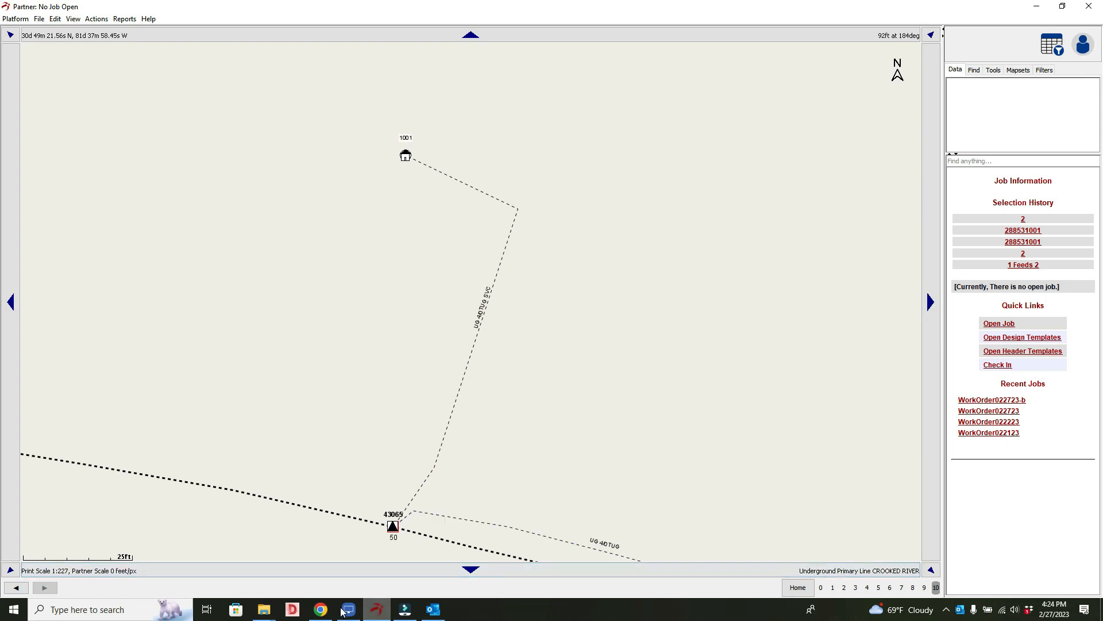
- Switch to the Orbitas RMS page in Chrome and log out of the current account
mouse_move(322, 610)
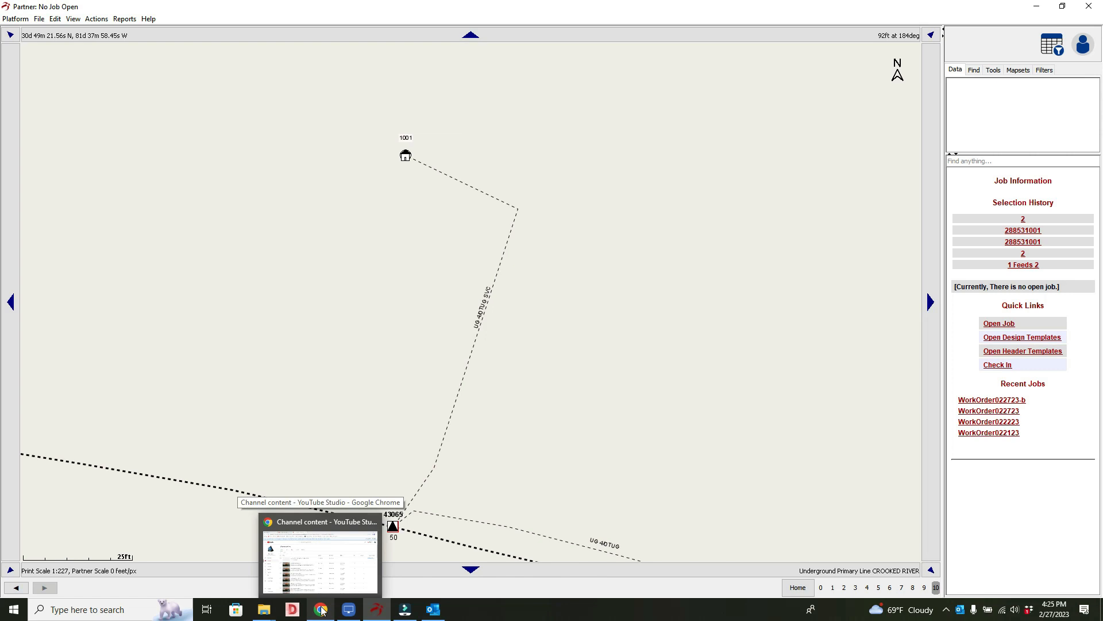
left_click(322, 610)
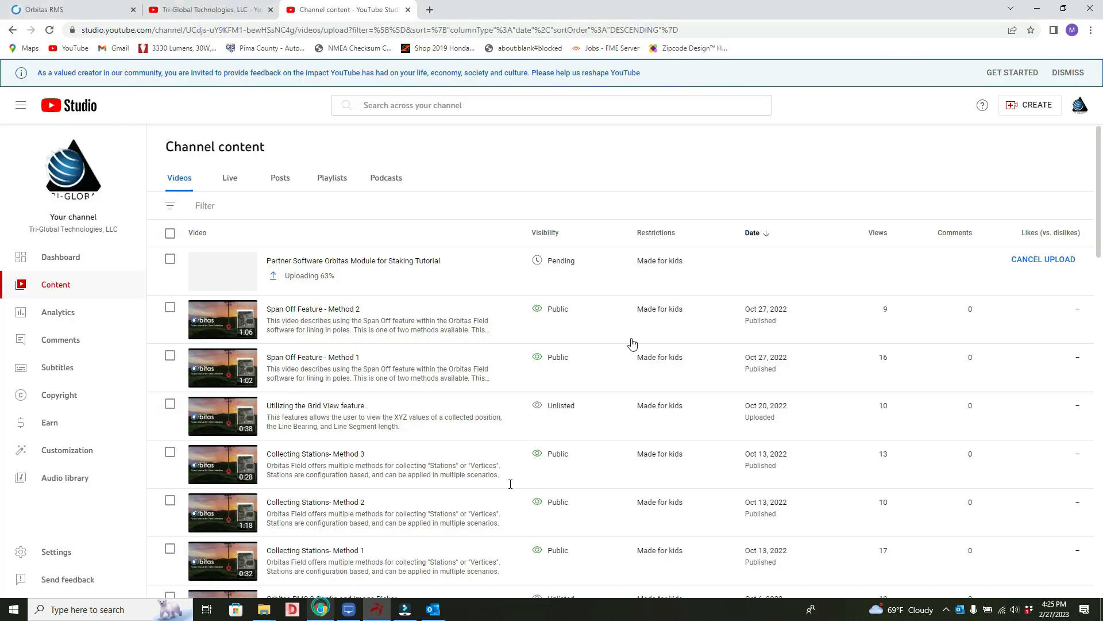
key("ctrl+Tab")
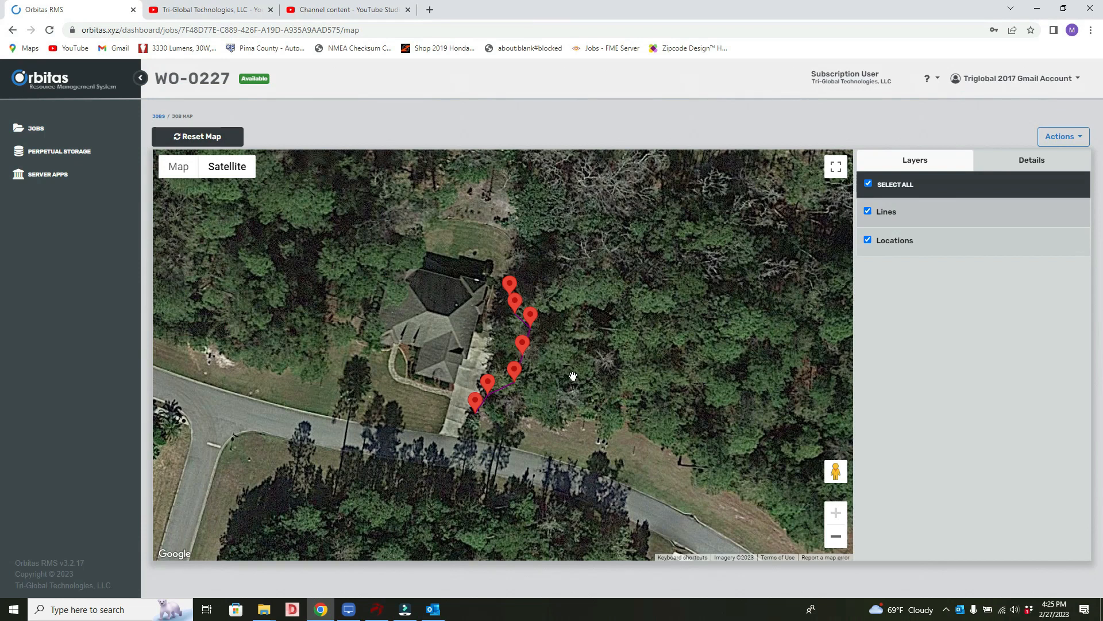
left_click(1069, 80)
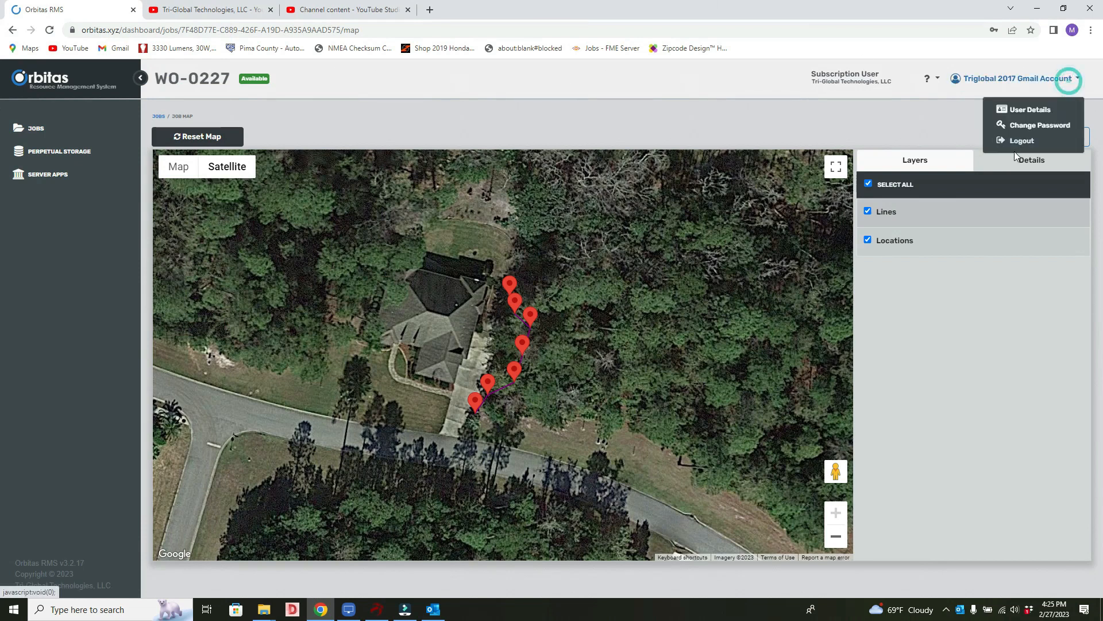
left_click(1016, 144)
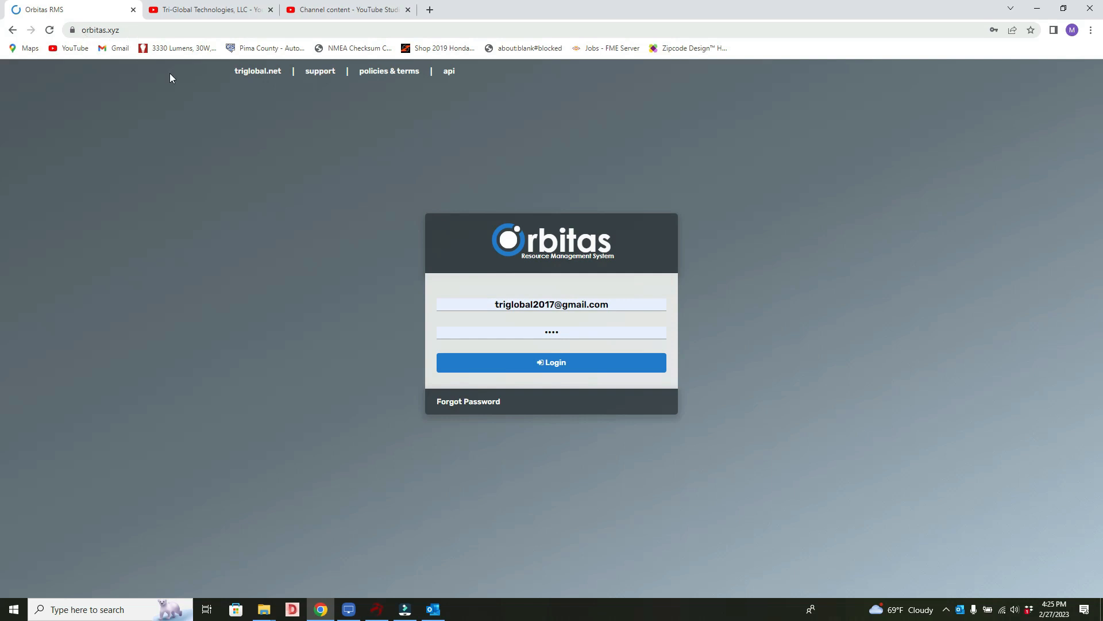
- Log in to Orbitas with the prefilled credentials and open the map of job WO-0227
left_click(561, 365)
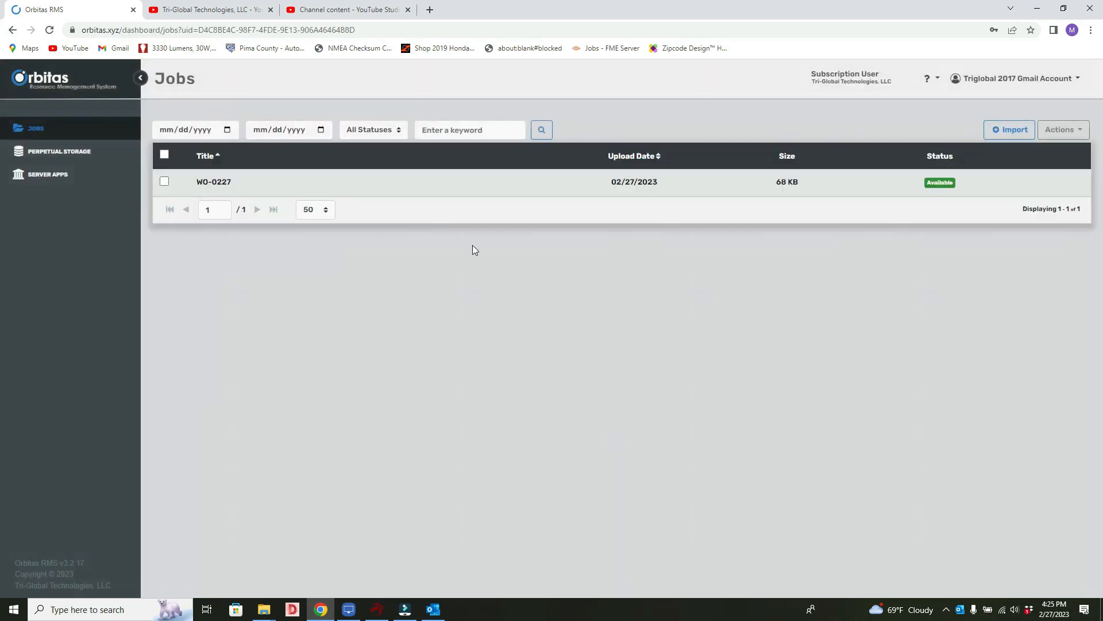
left_click(214, 182)
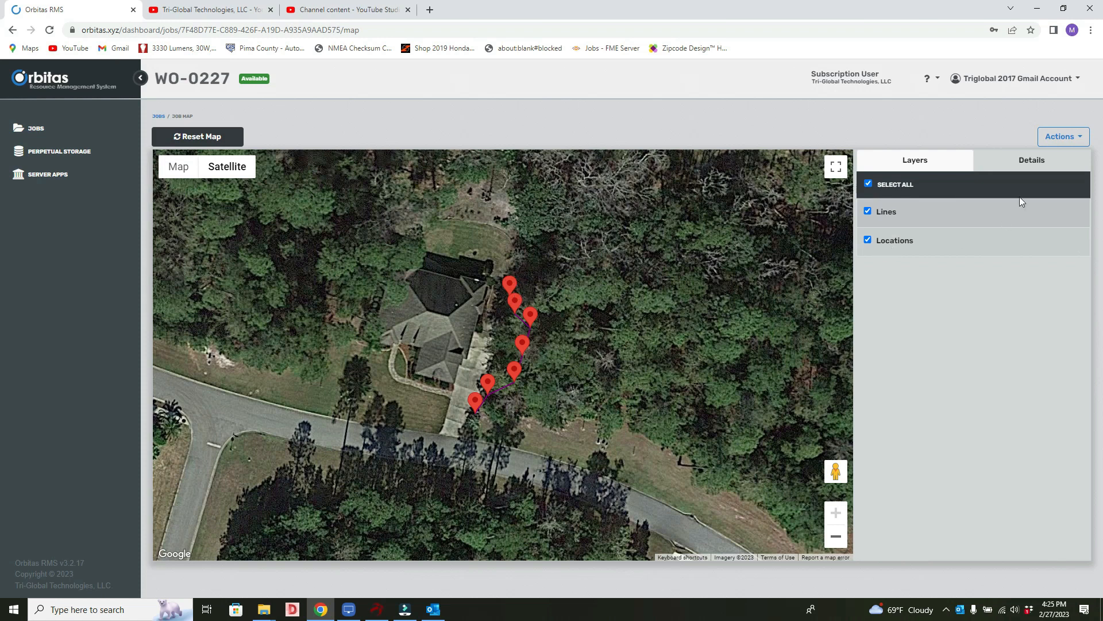
- Export the job in Partner Software XML format with the Lat and Lon WGS84 with MSL coordinate system
left_click(1064, 138)
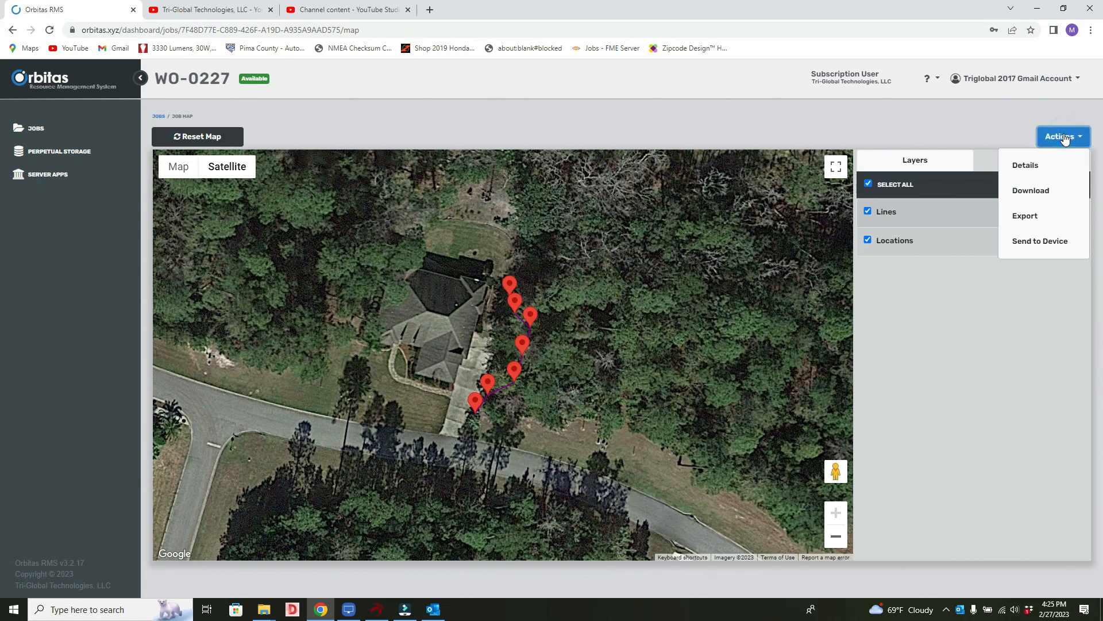
left_click(1050, 216)
left_click(592, 304)
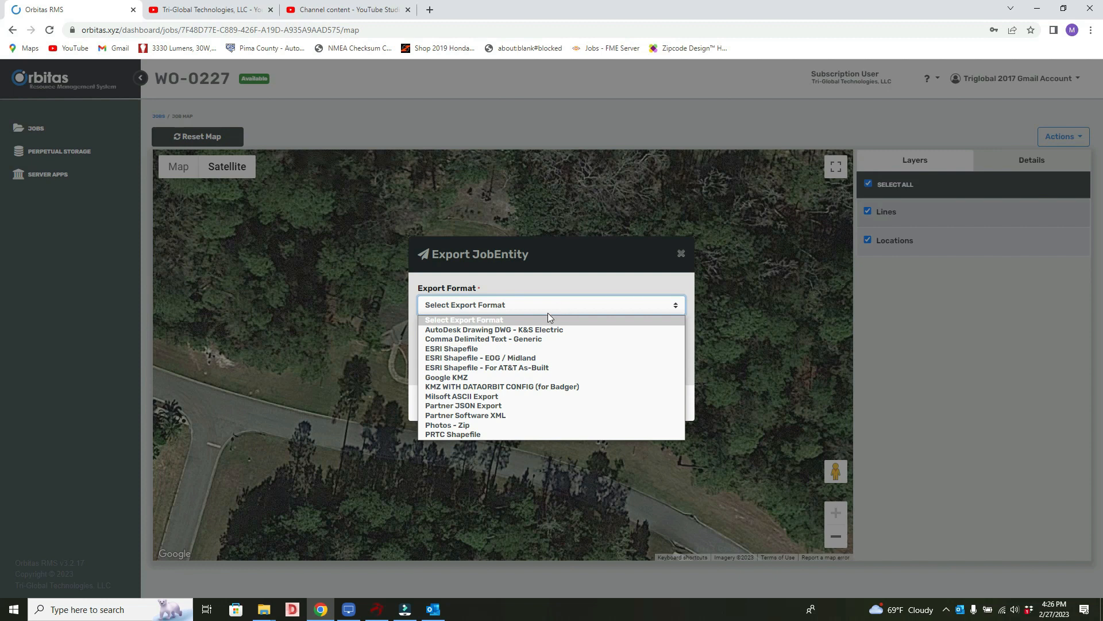
left_click(507, 415)
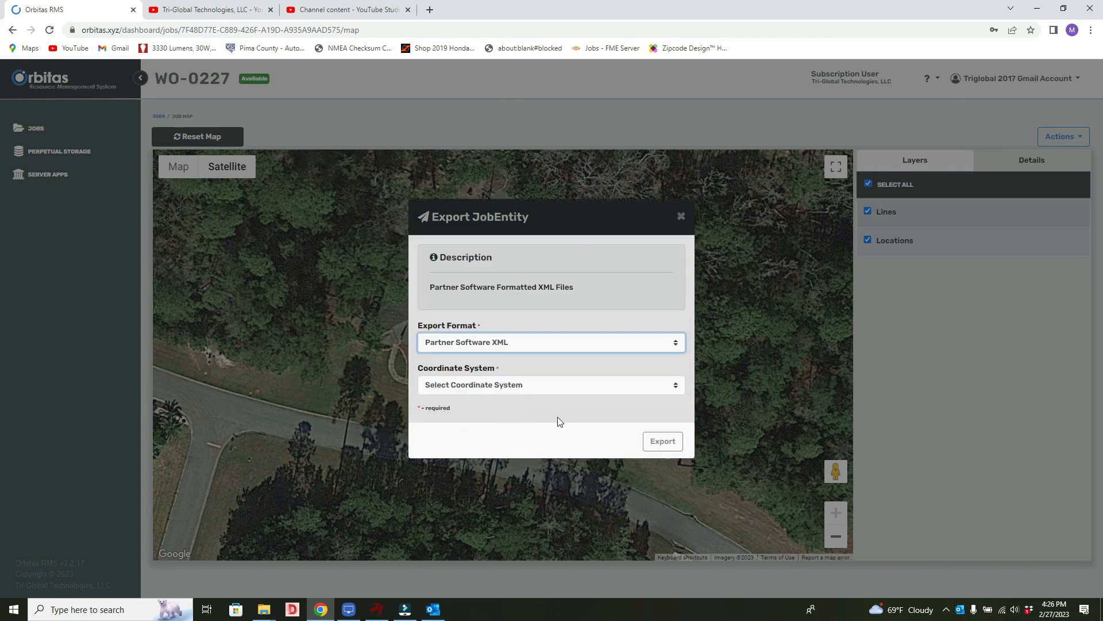
left_click(536, 385)
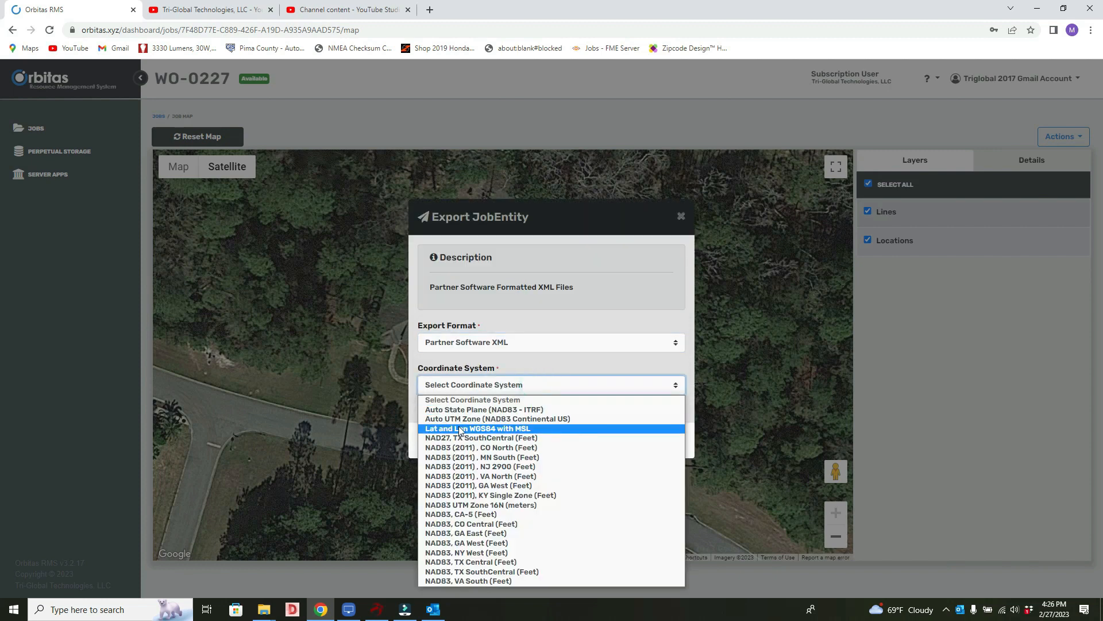
left_click(479, 427)
left_click(674, 446)
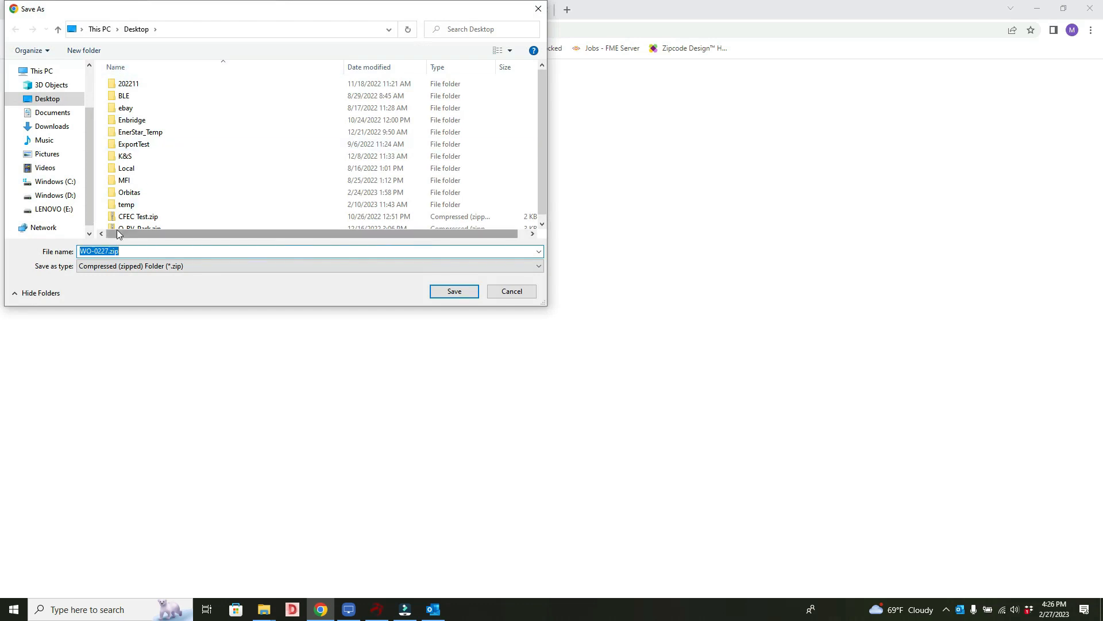
- Create a PartnerStakingFiles folder in Documents and save the export there as WO-0227.zip
left_click(53, 118)
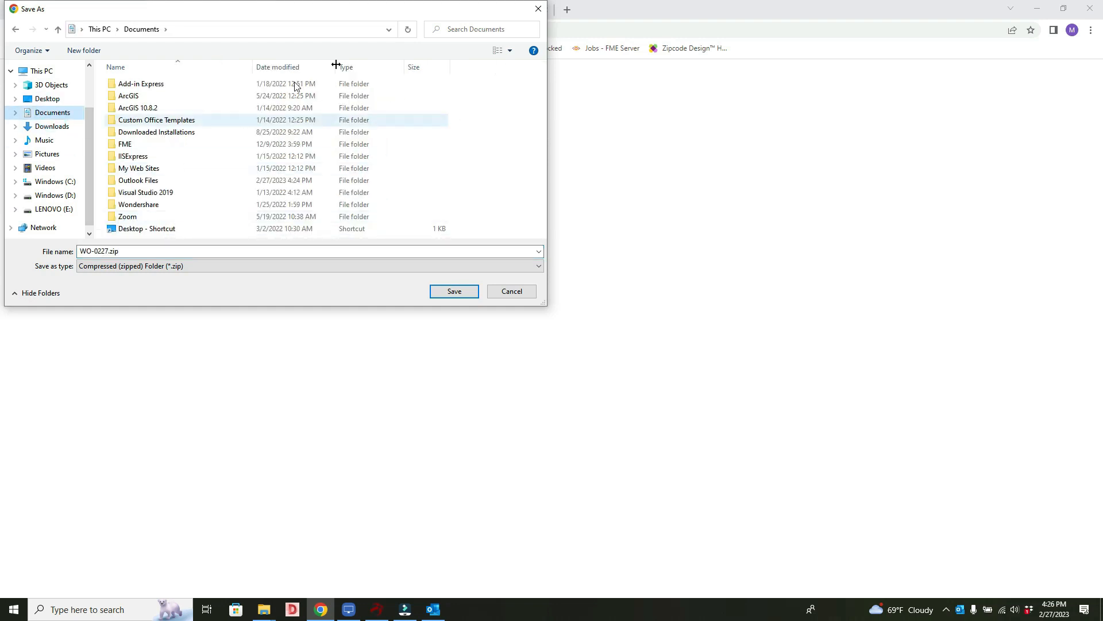
left_click(84, 50)
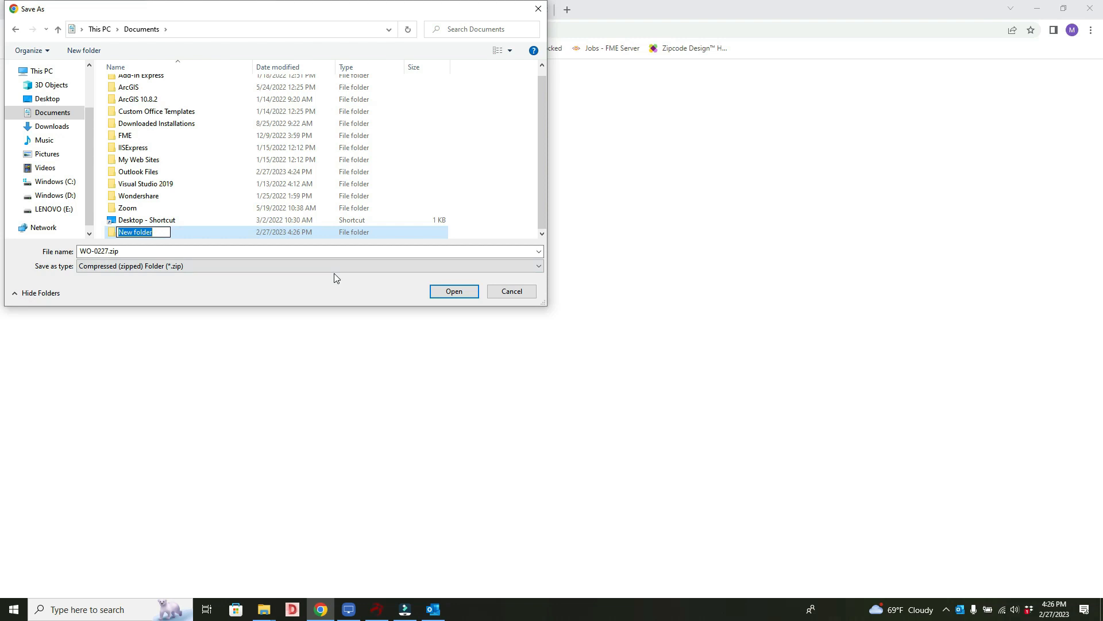
type("PartnerStakingFiles")
key("Return")
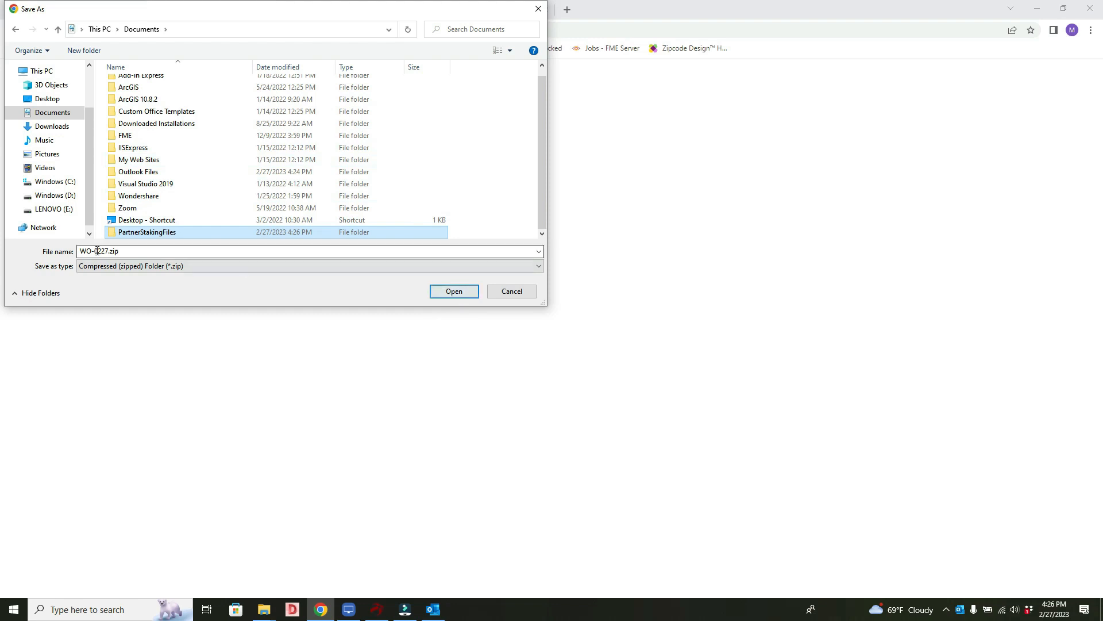
left_click(454, 291)
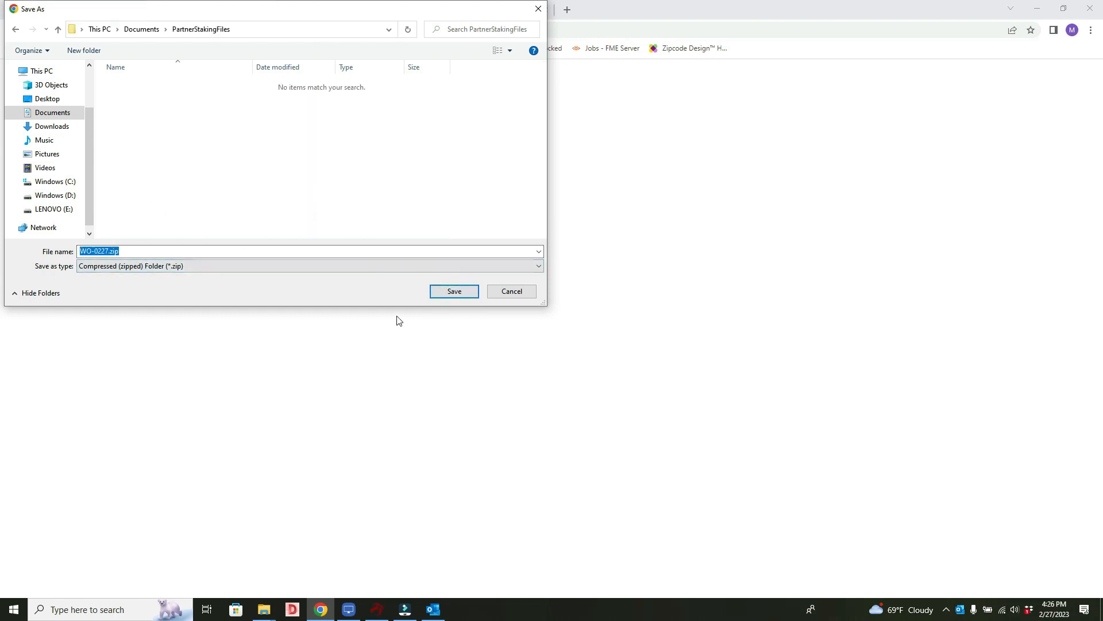
left_click(446, 296)
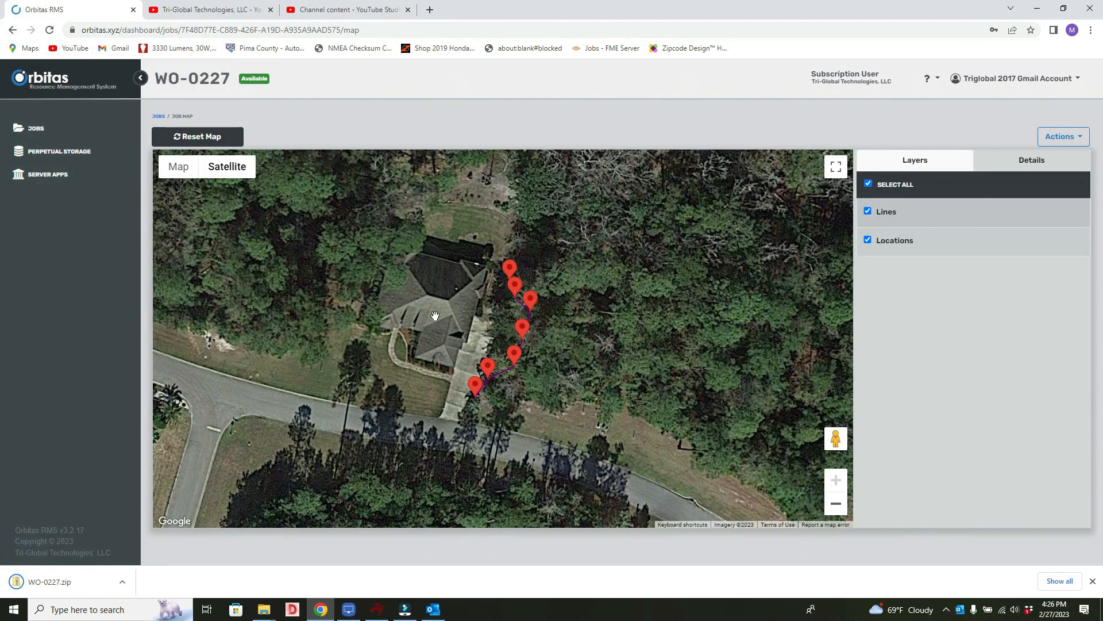
- Show the downloaded WO-0227.zip in its folder and extract its XML files directly into PartnerStakingFiles with 7-Zip
left_click(122, 583)
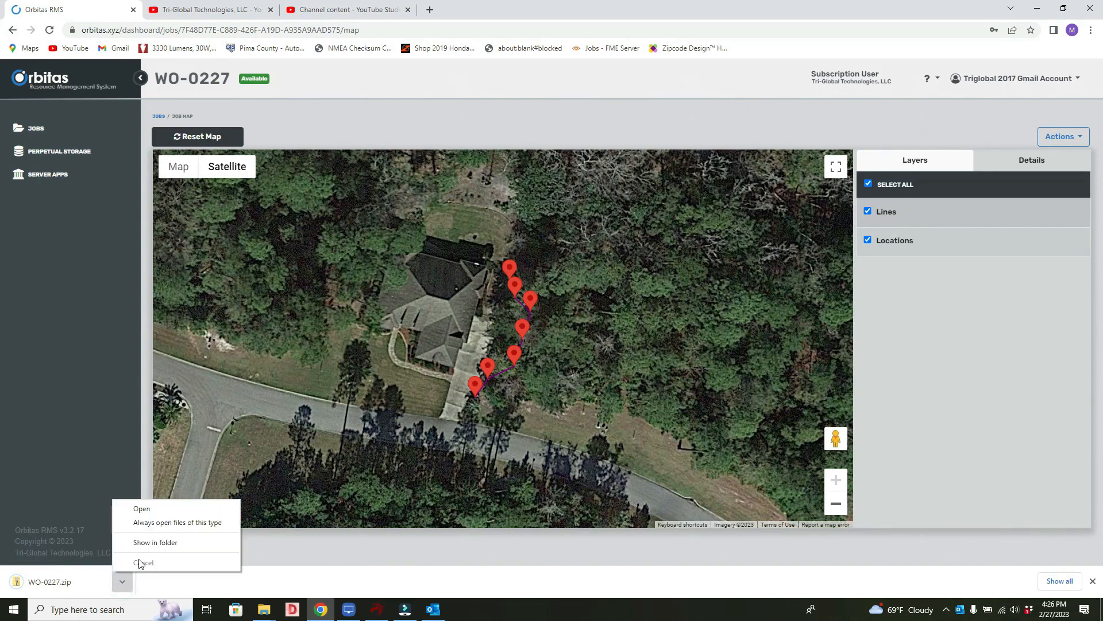
left_click(151, 542)
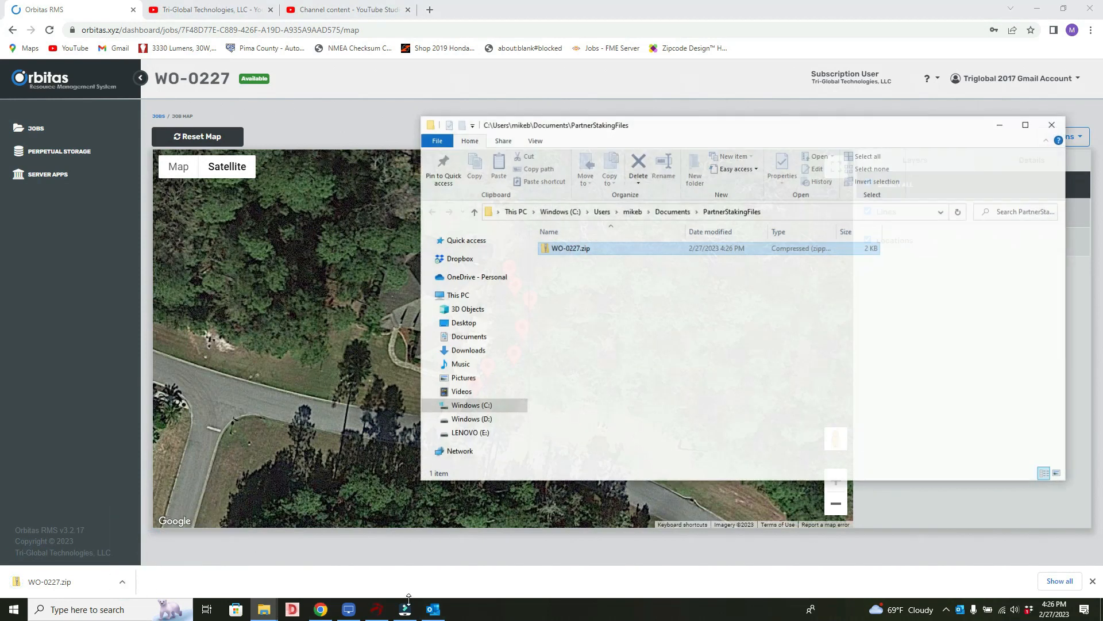
right_click(571, 250)
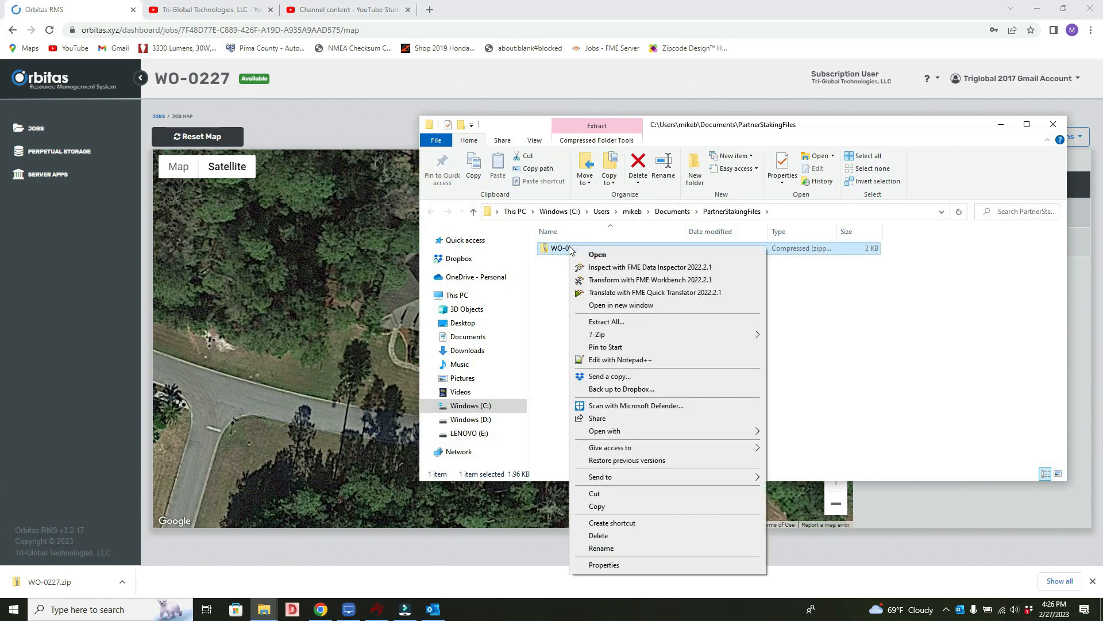
mouse_move(690, 333)
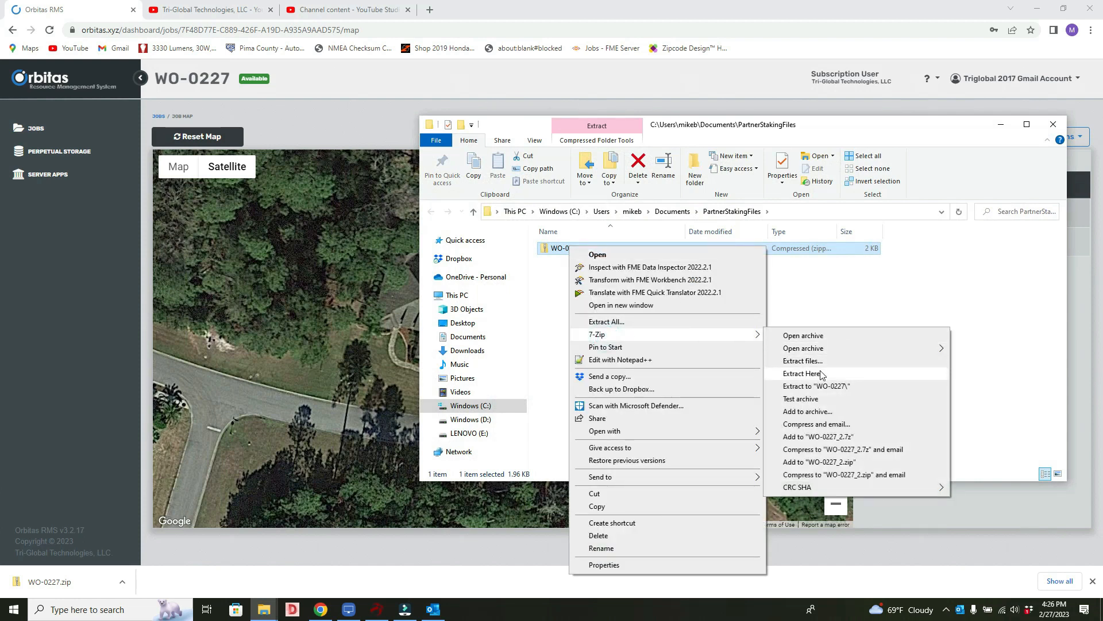
left_click(821, 361)
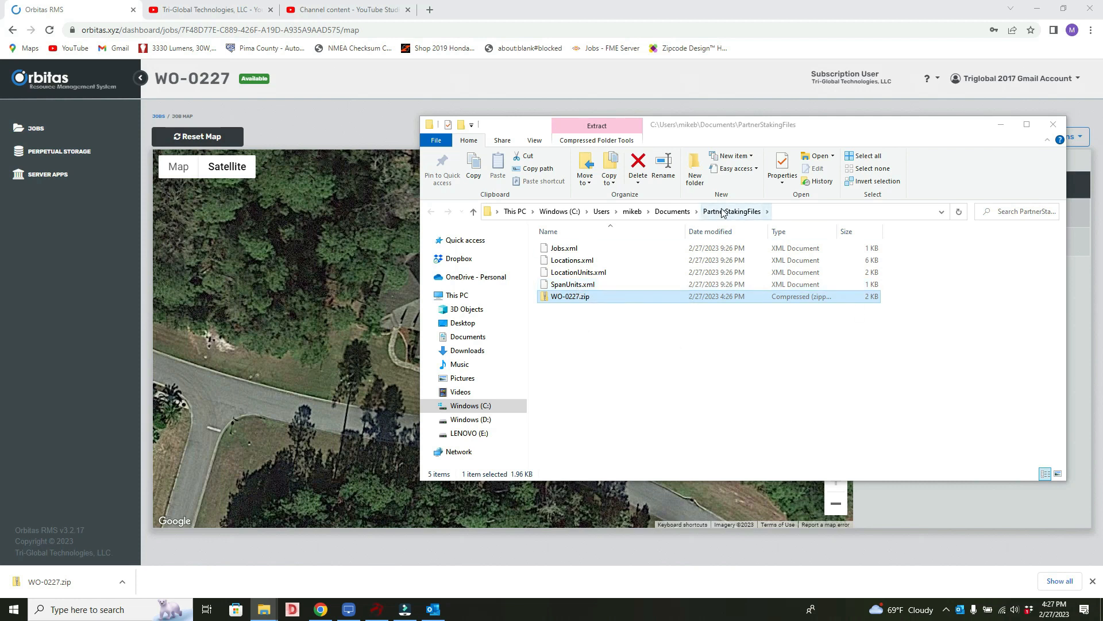
- Extract WO-0227.zip into its own WO-0227 subfolder with 7-Zip and close the folder window
right_click(568, 299)
mouse_move(610, 361)
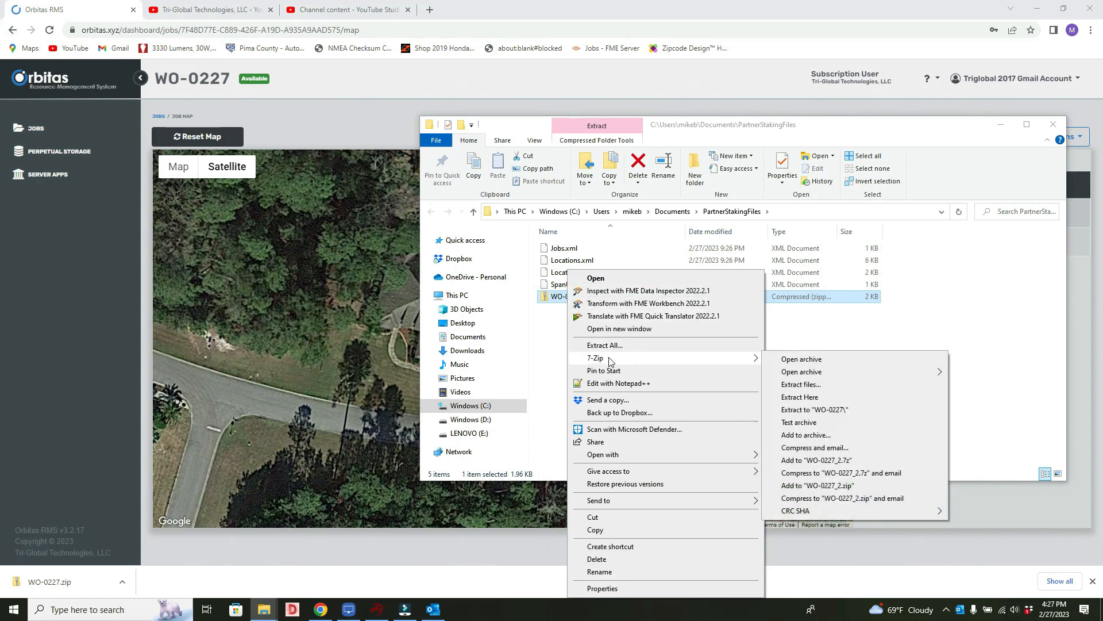
left_click(827, 409)
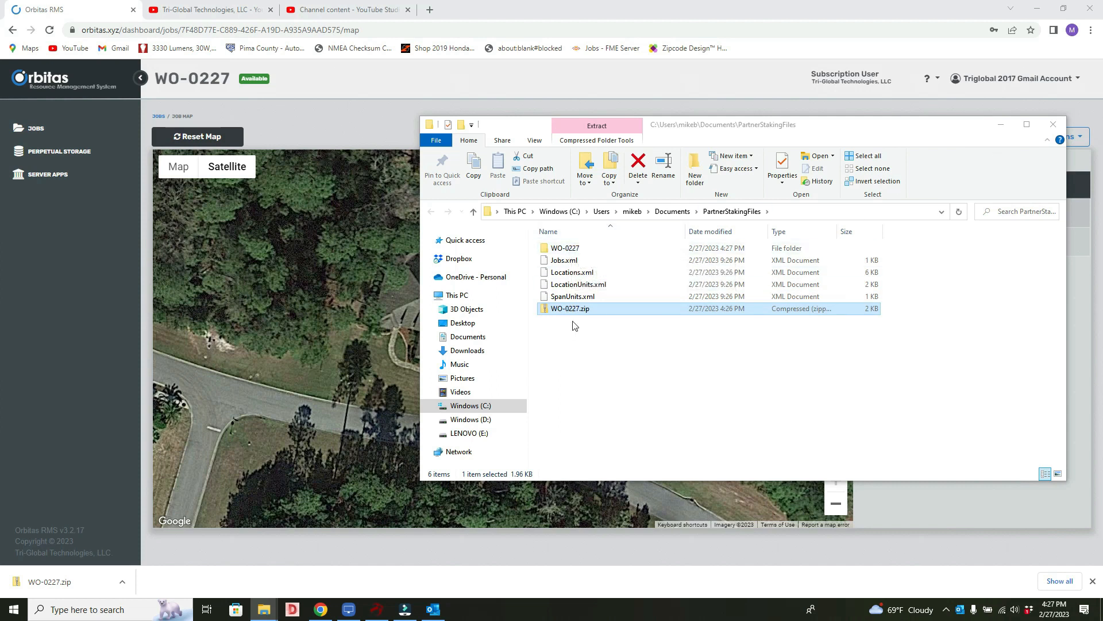
left_click(1053, 124)
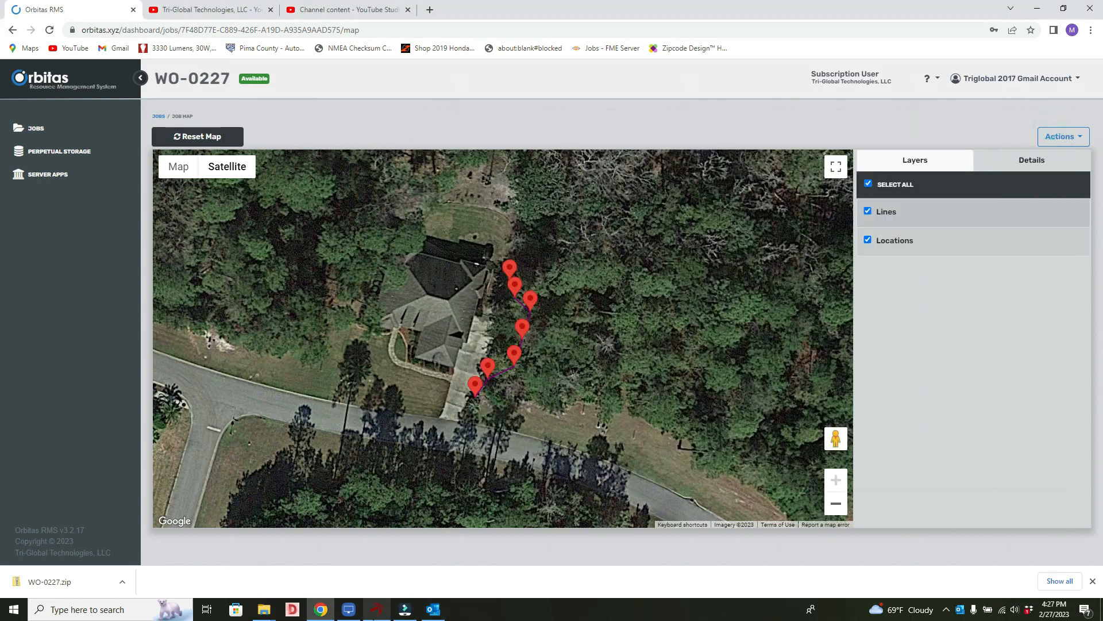
- Switch to Partner, create a new job numbered WorkOrder022327-c and open it
left_click(377, 609)
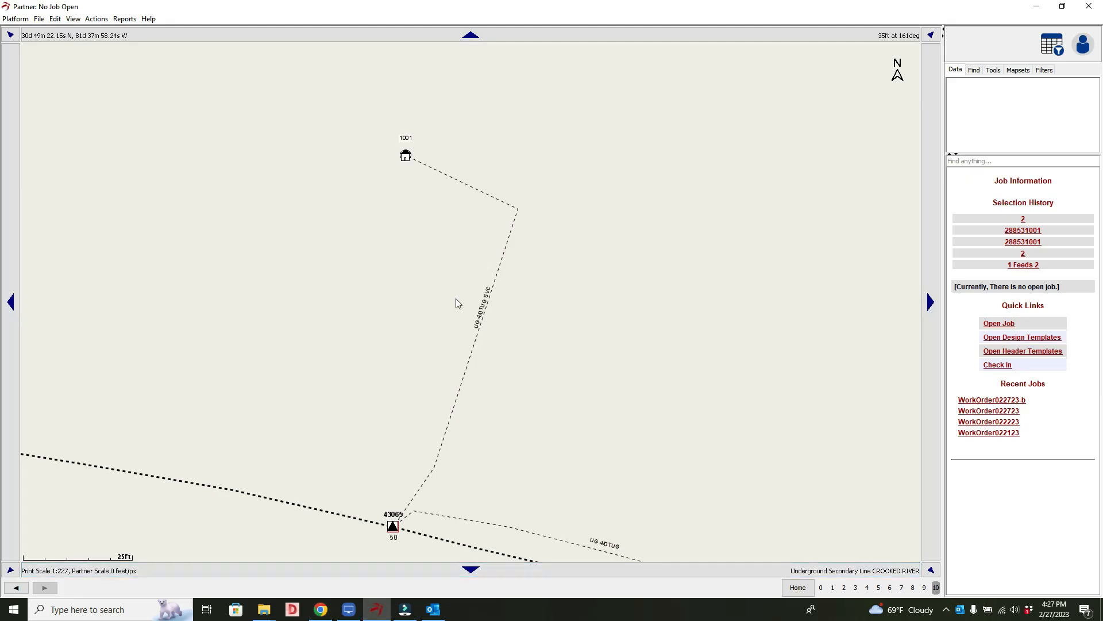
scroll(572, 389, "down", 1)
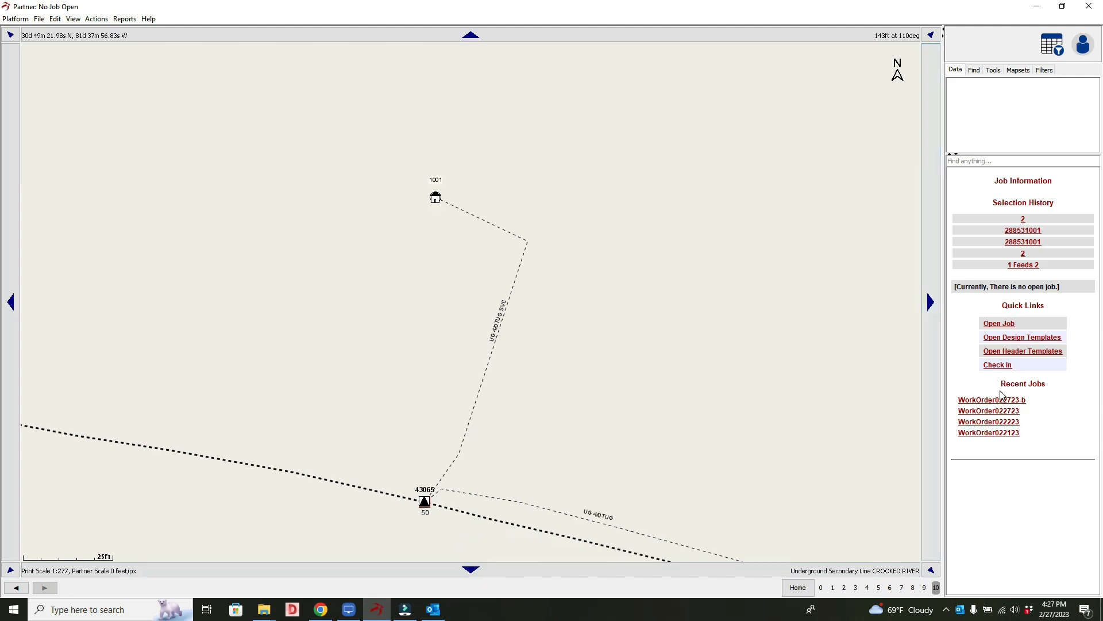
left_click(999, 323)
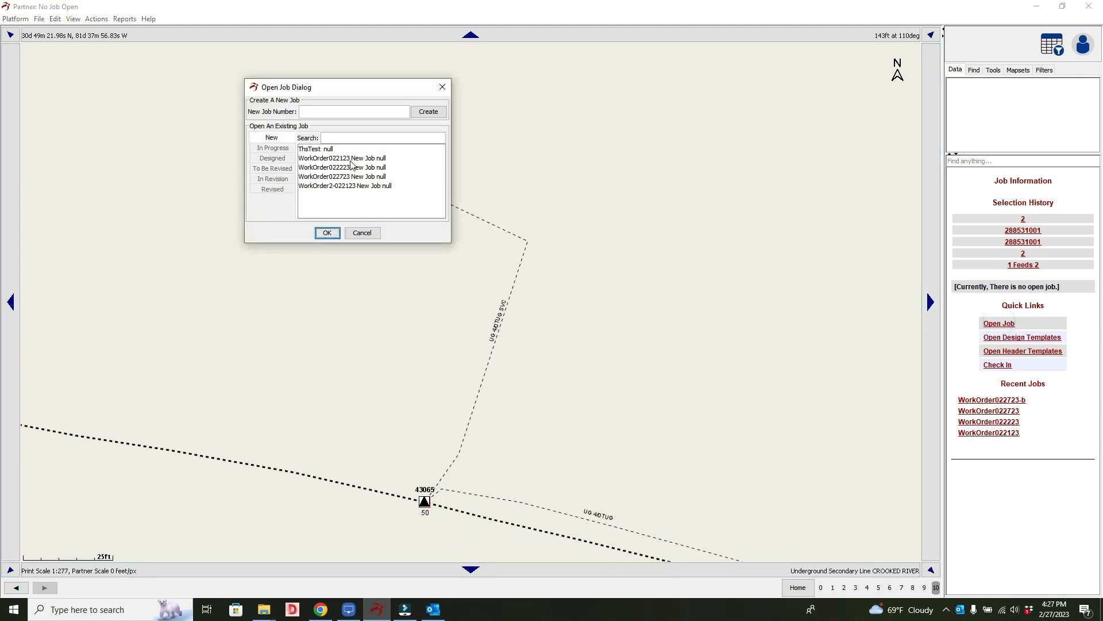
left_click(320, 113)
type("WorkOrder022327")
left_click(415, 114)
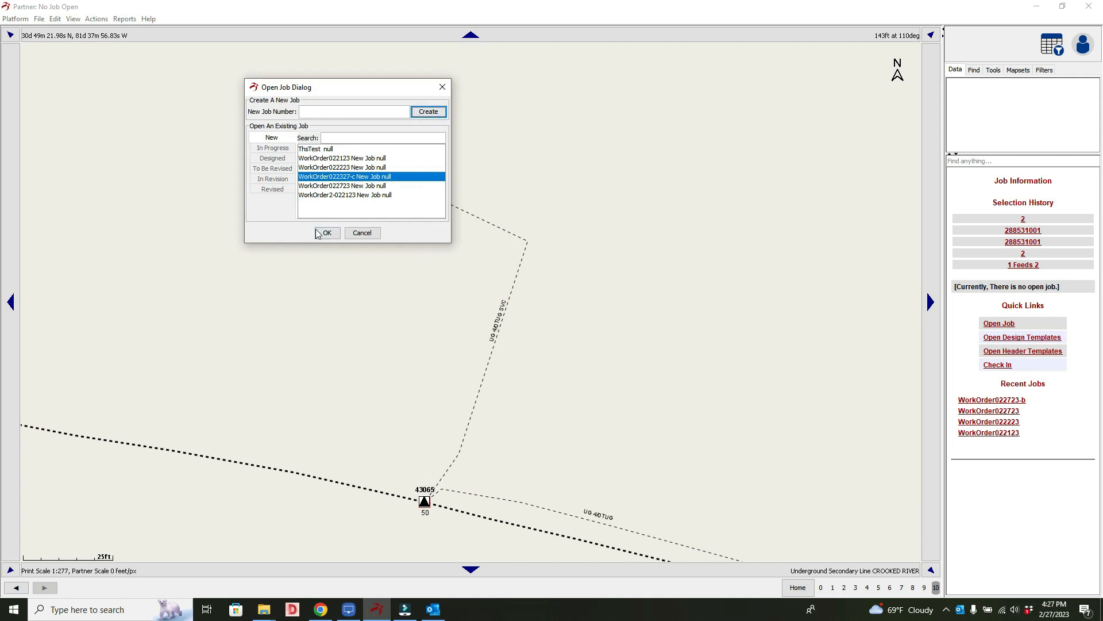
left_click(318, 232)
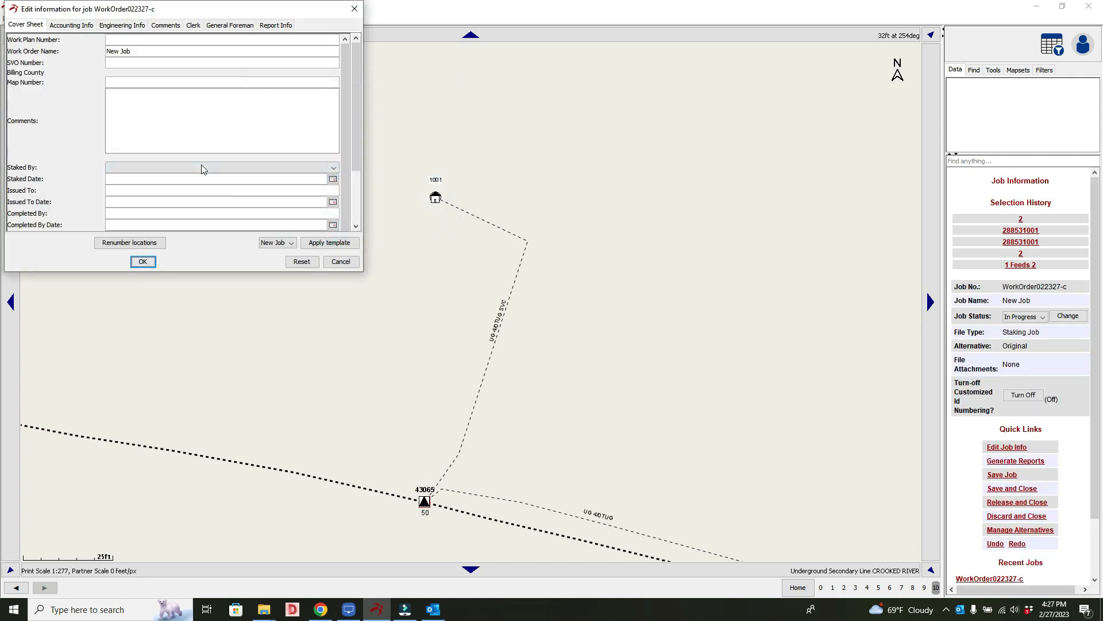
- Fill in the job's cover sheet with the staker's name, work plan number 2 and work order name OULKNSDF, and accept it
left_click(219, 167)
left_click(140, 190)
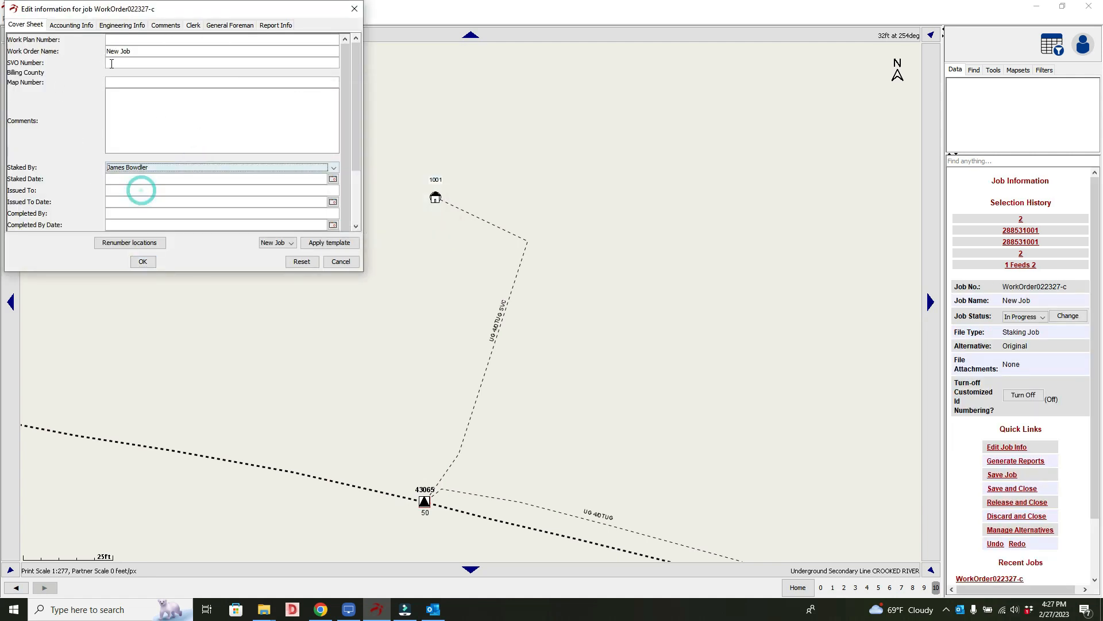
left_click(141, 38)
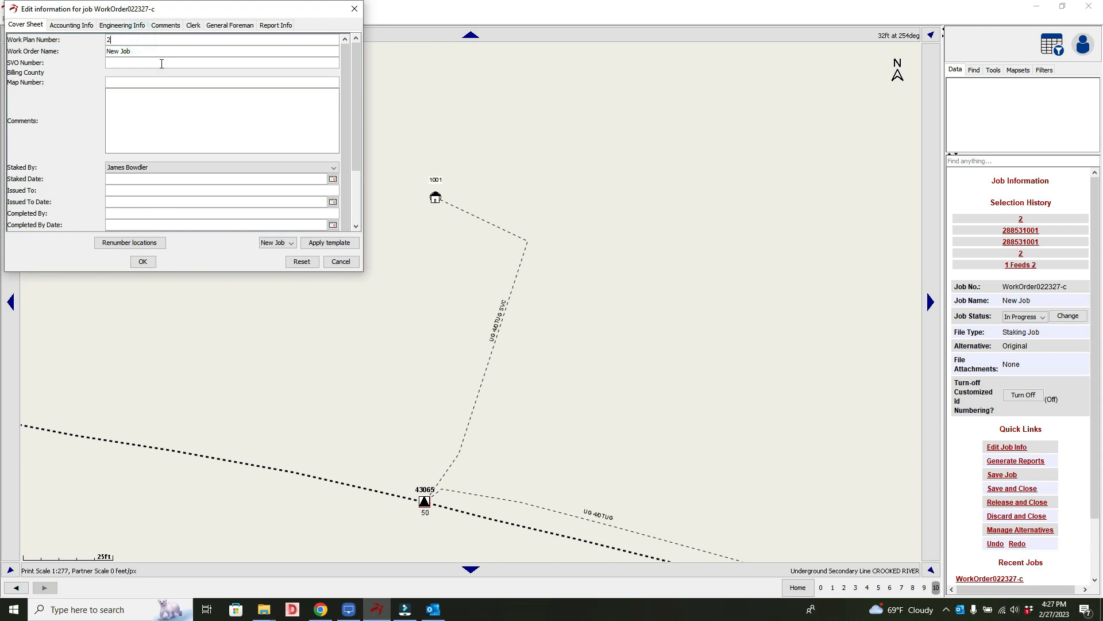
triple_click(148, 55)
type("OULKNSDF")
left_click(138, 265)
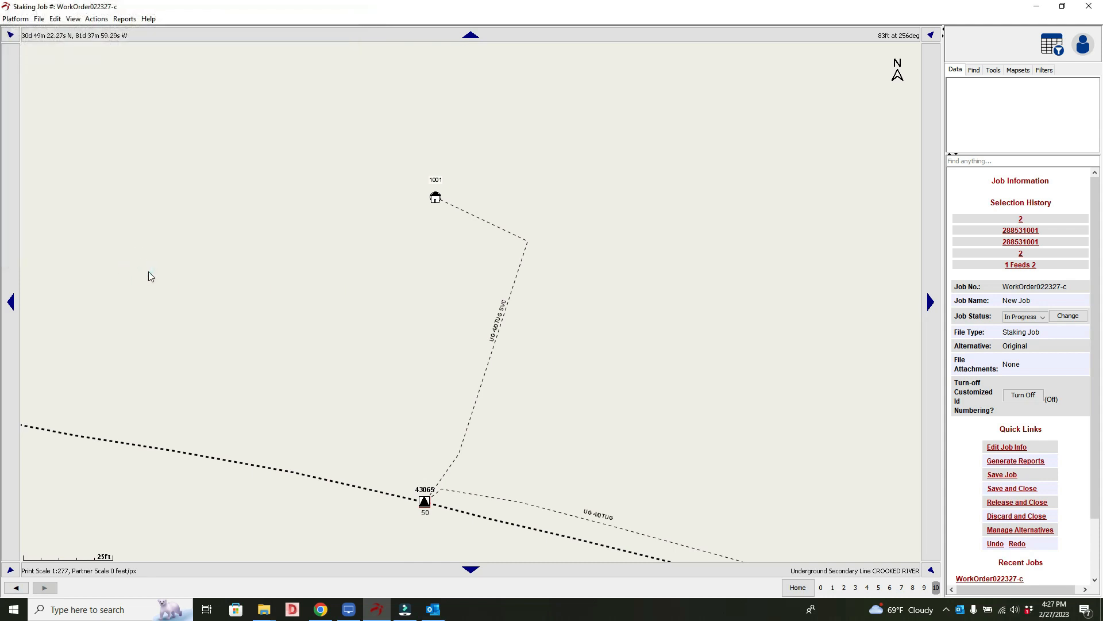
- Start a mobile device file import and set its import folder to Documents\PartnerStakingFiles, acknowledging the missing redline file notices
left_click(39, 19)
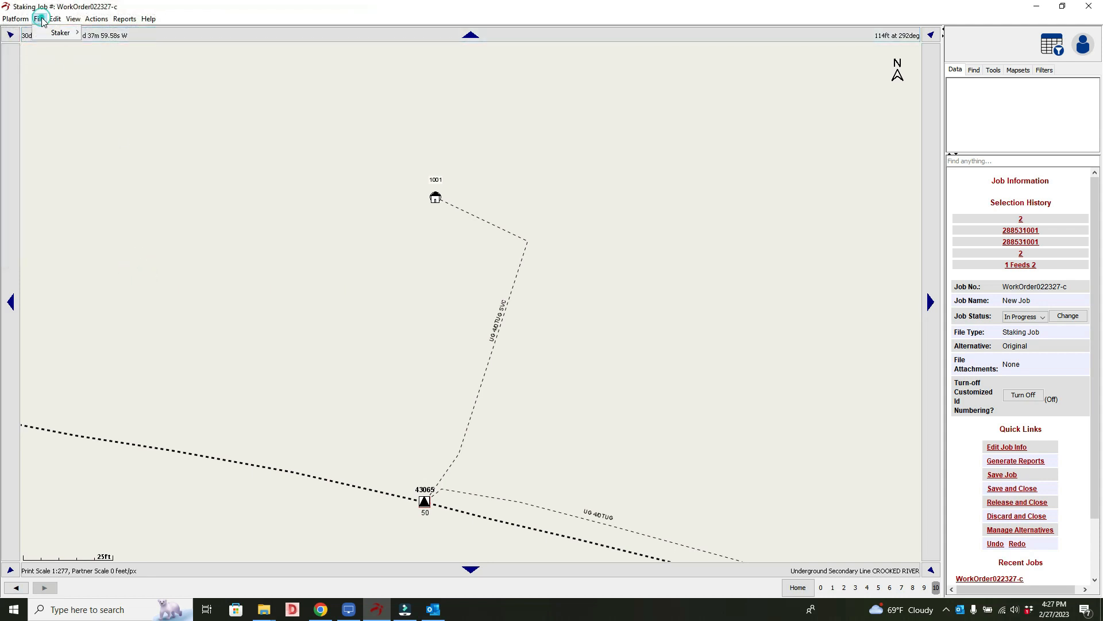
mouse_move(40, 34)
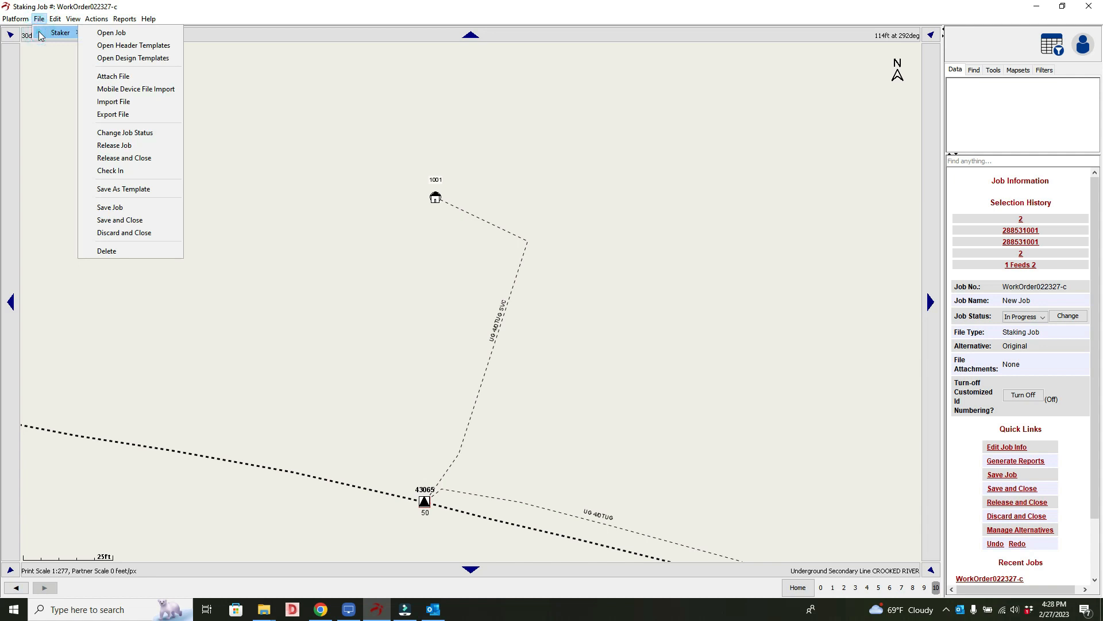
left_click(148, 91)
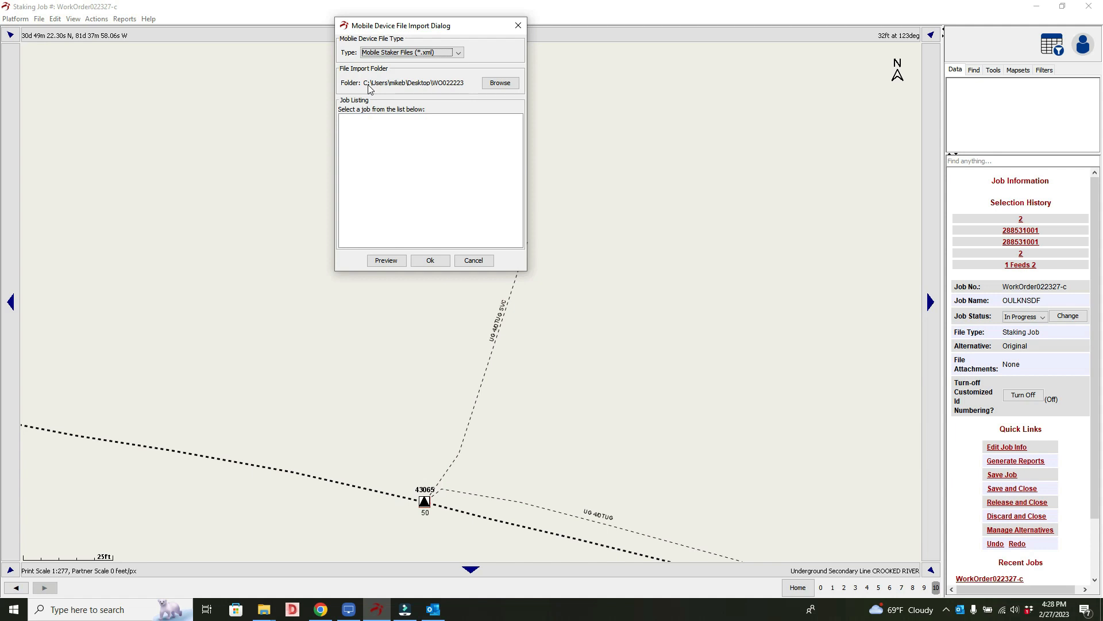
left_click(499, 83)
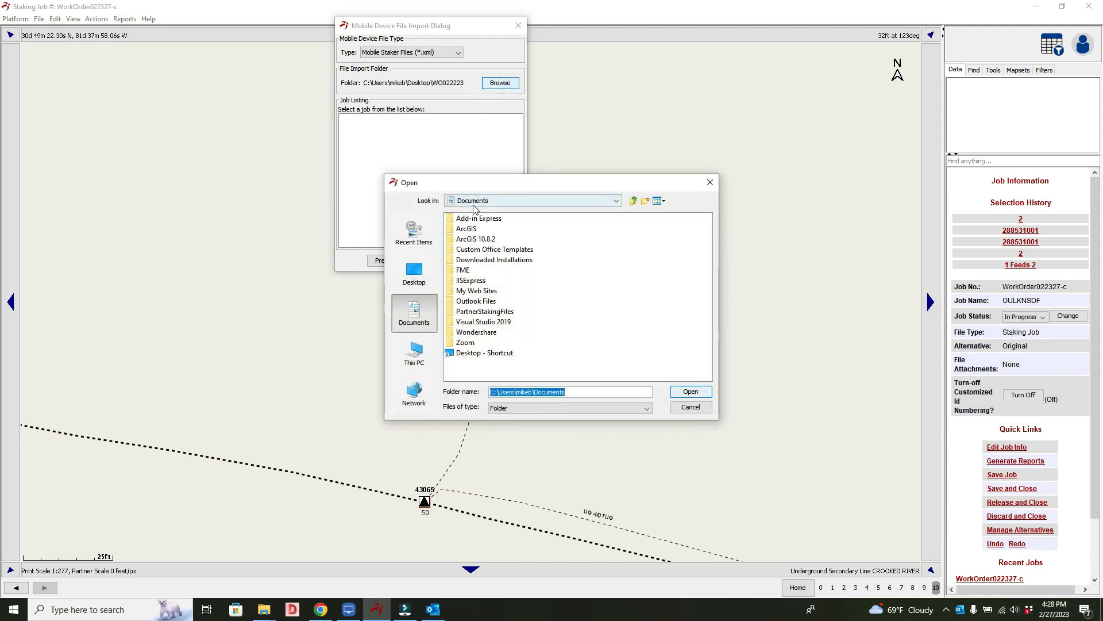
left_click(476, 313)
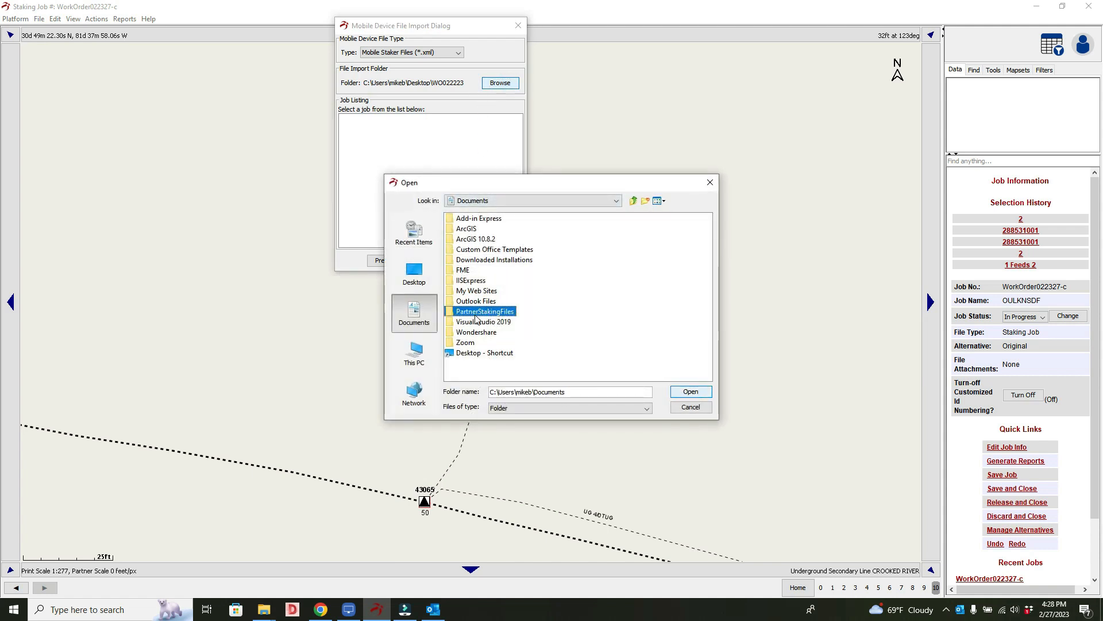
left_click(691, 392)
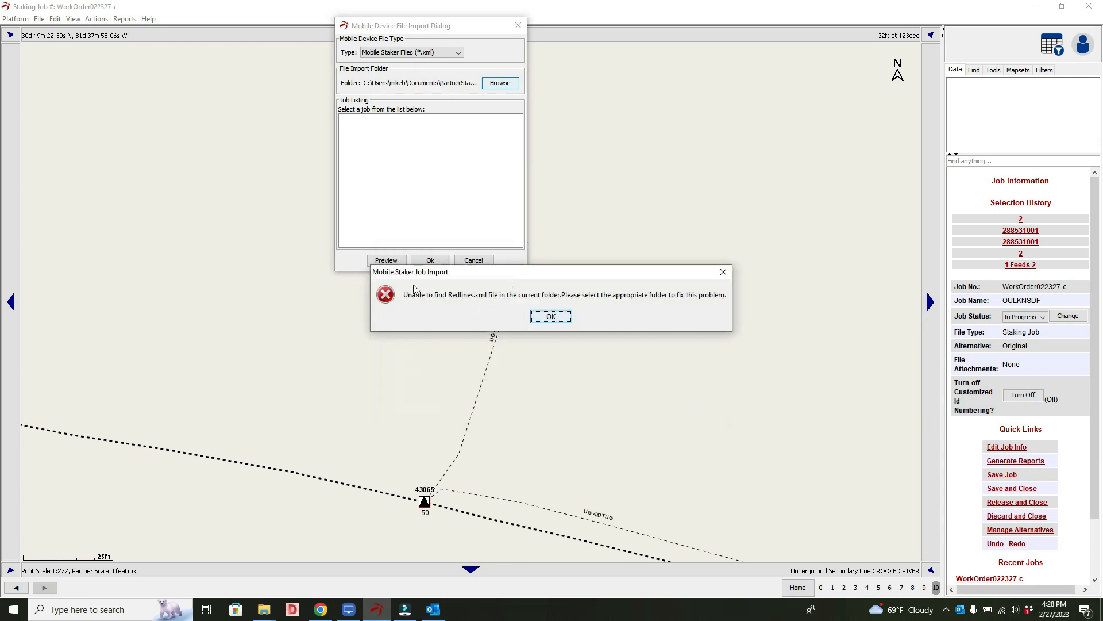
left_click(566, 321)
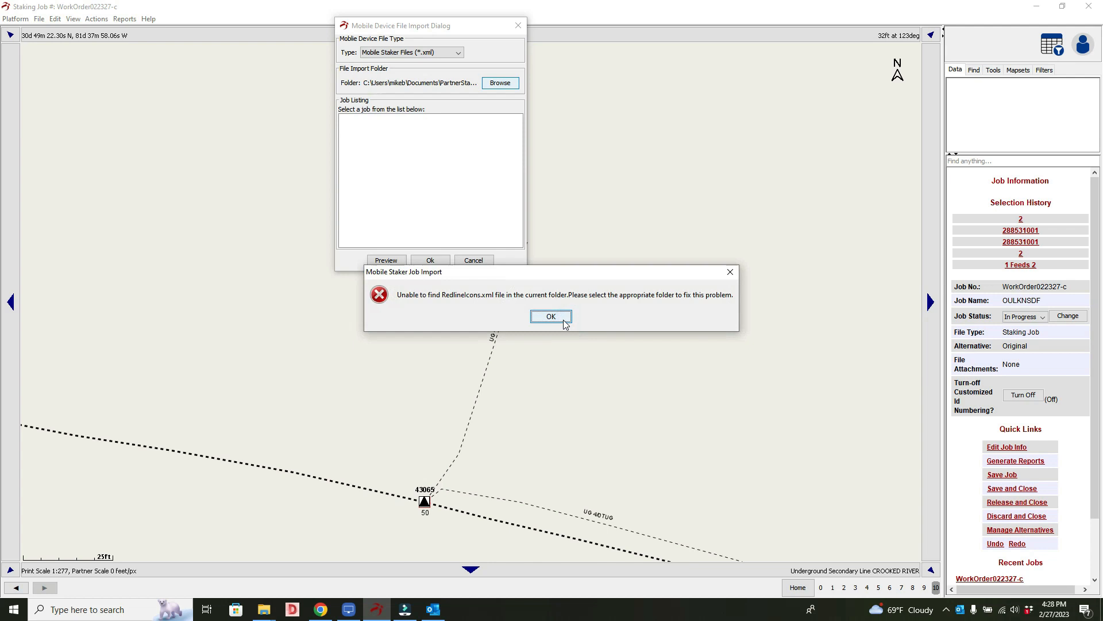
left_click(551, 317)
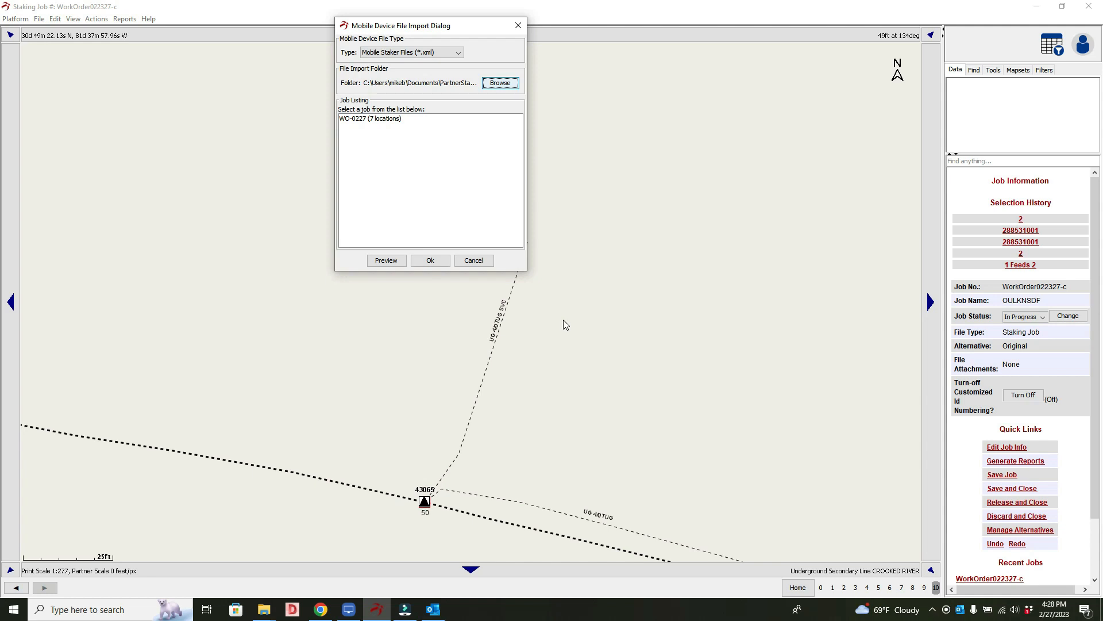
- Preview job WO-0227 on the map and import it into the open staking job
left_click(370, 121)
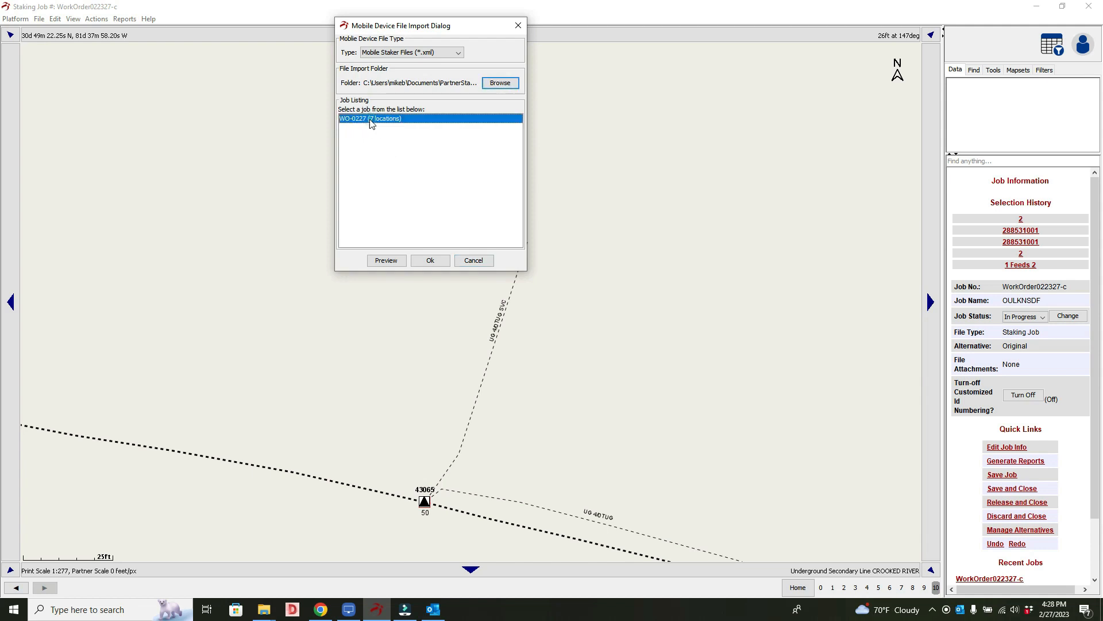
left_click(384, 261)
left_click_drag(696, 167, 709, 334)
left_click(446, 264)
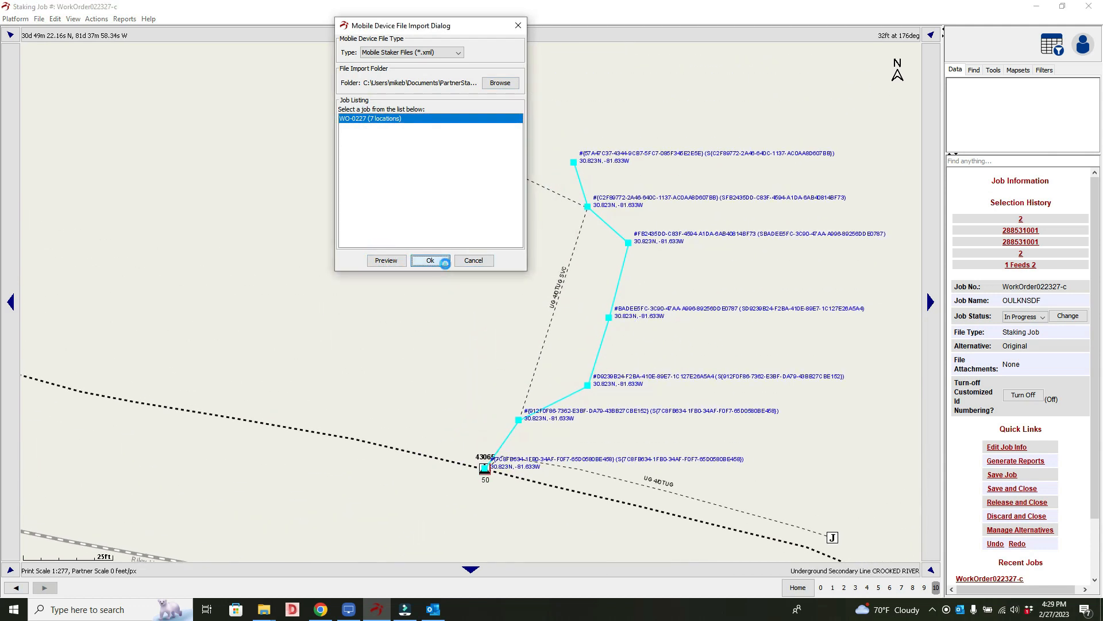
left_click(430, 261)
mouse_move(690, 141)
left_mouse_down()
mouse_move(682, 180)
mouse_move(527, 410)
mouse_move(551, 334)
left_mouse_up()
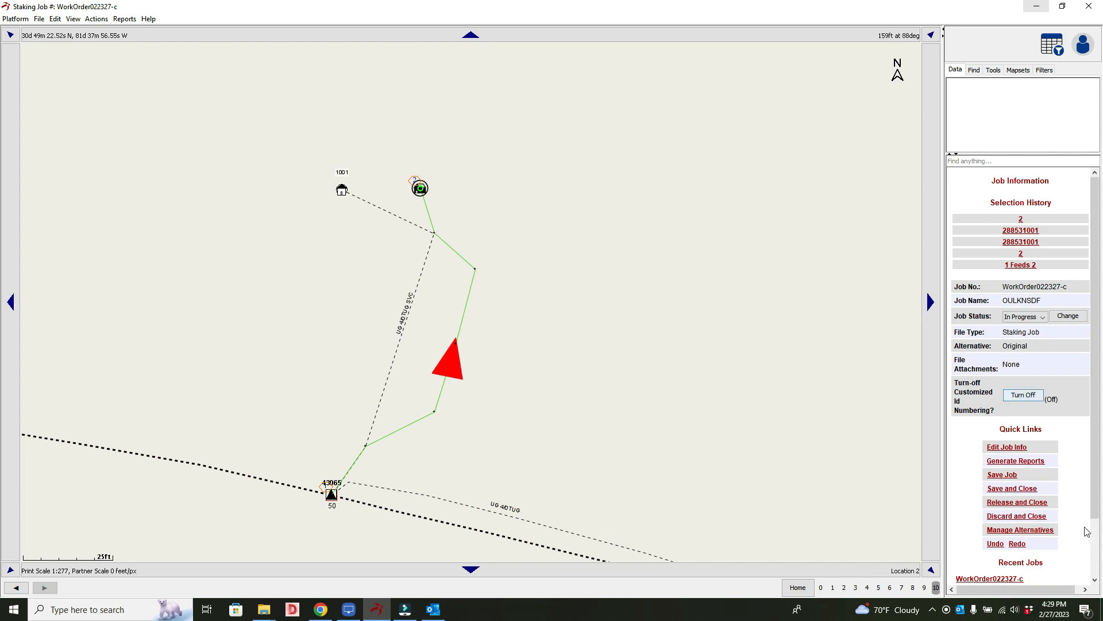
- Discard the unsaved changes of WorkOrder022327-c and close the job
left_click(1016, 516)
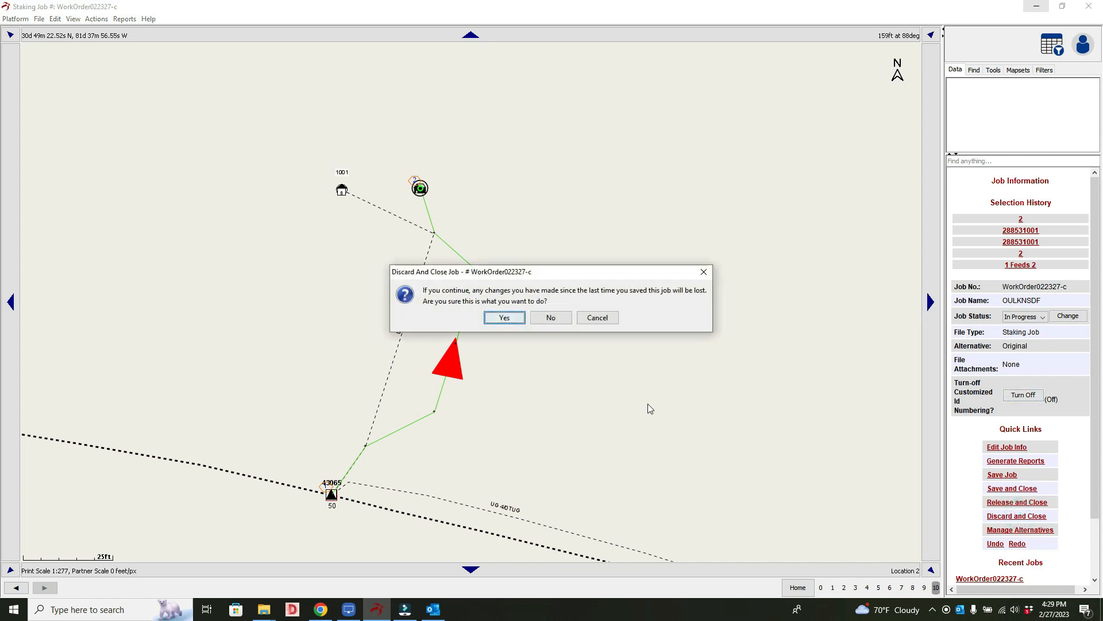
left_click(504, 318)
left_click(40, 20)
mouse_move(46, 35)
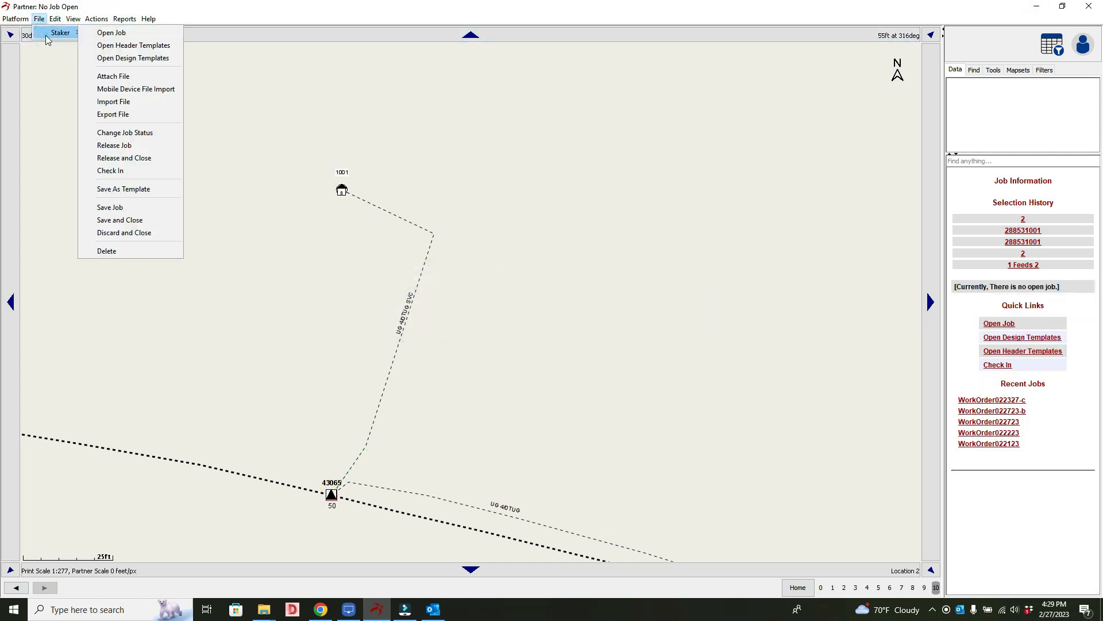
left_click(153, 91)
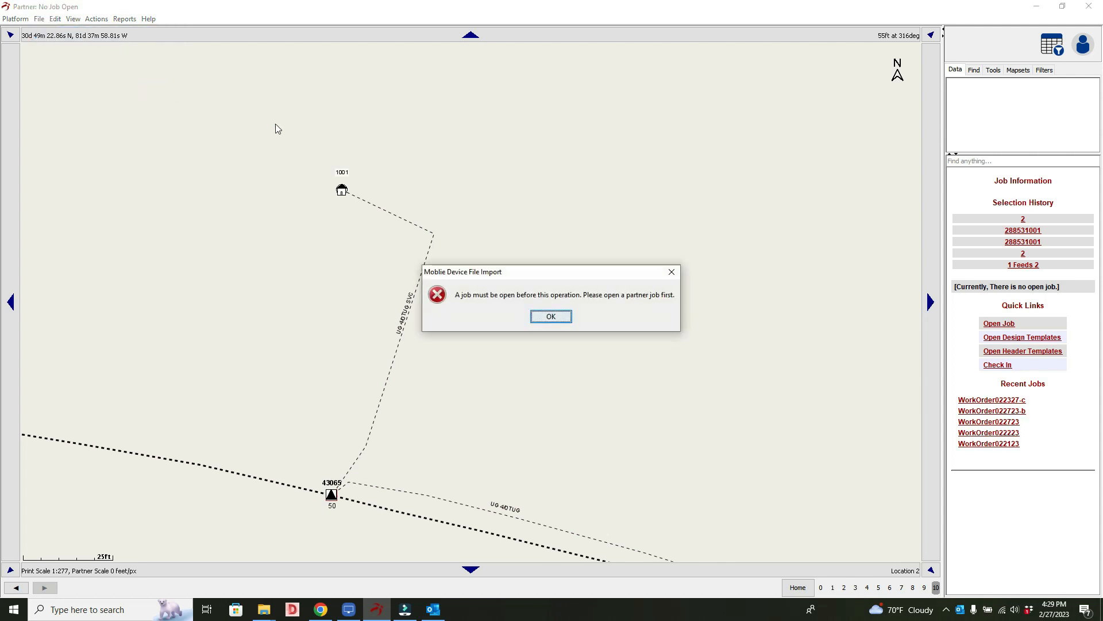
left_click(547, 310)
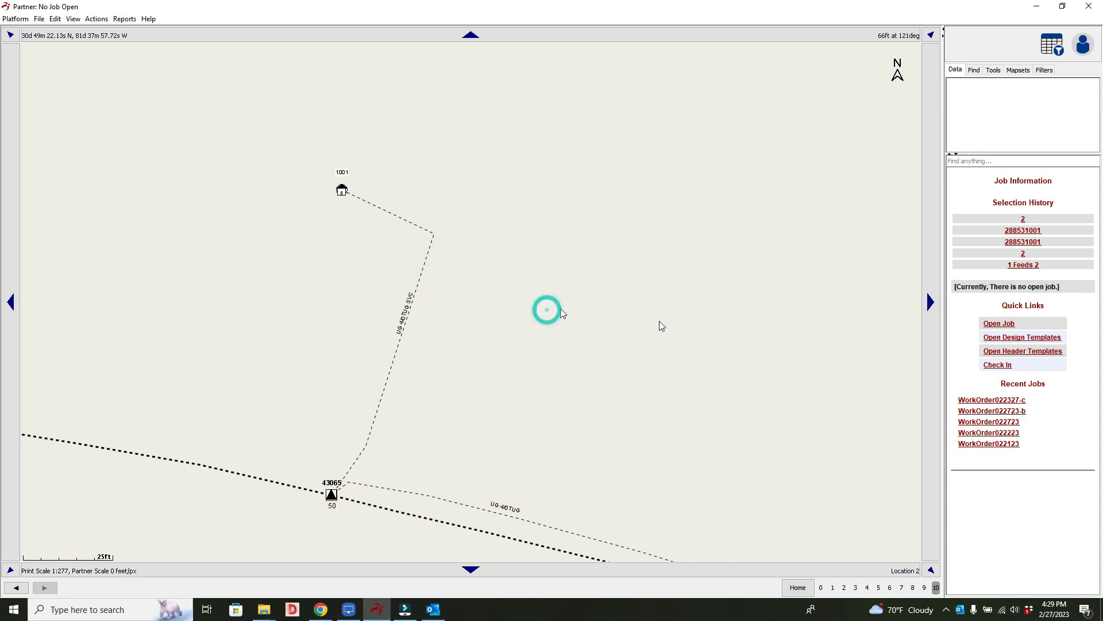
- Reopen the recent job WorkOrder022327-c and cancel its cover sheet without filling it in
left_click(1011, 400)
left_click(142, 261)
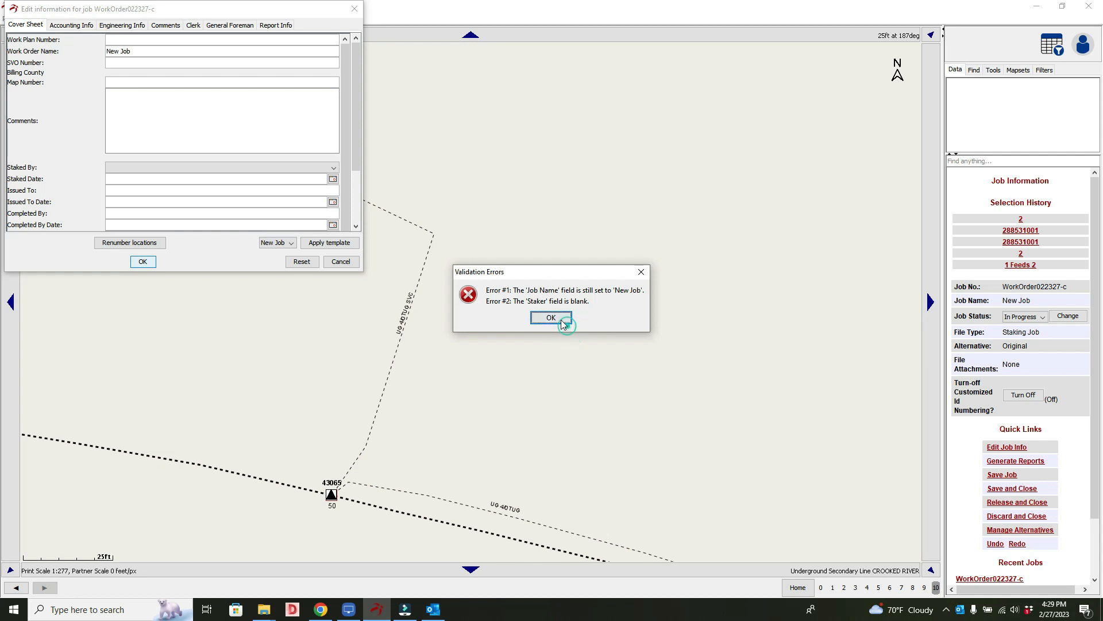
left_click(560, 320)
left_click(343, 262)
- Start another mobile device file import, acknowledge the redline file notices and select job WO-0227
left_click(38, 19)
mouse_move(52, 35)
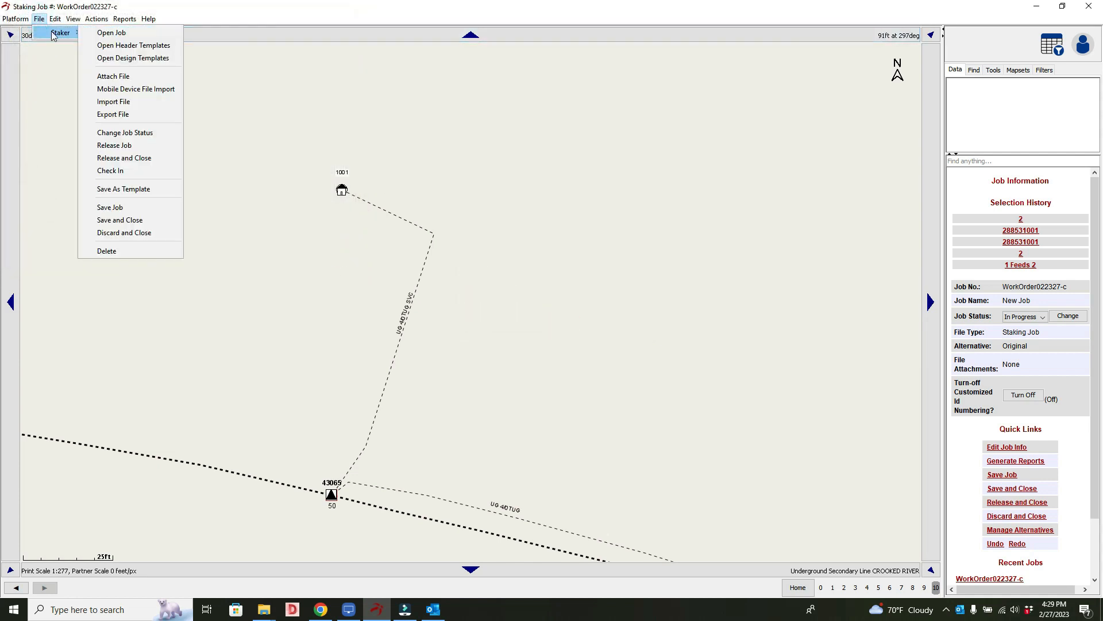
left_click(132, 89)
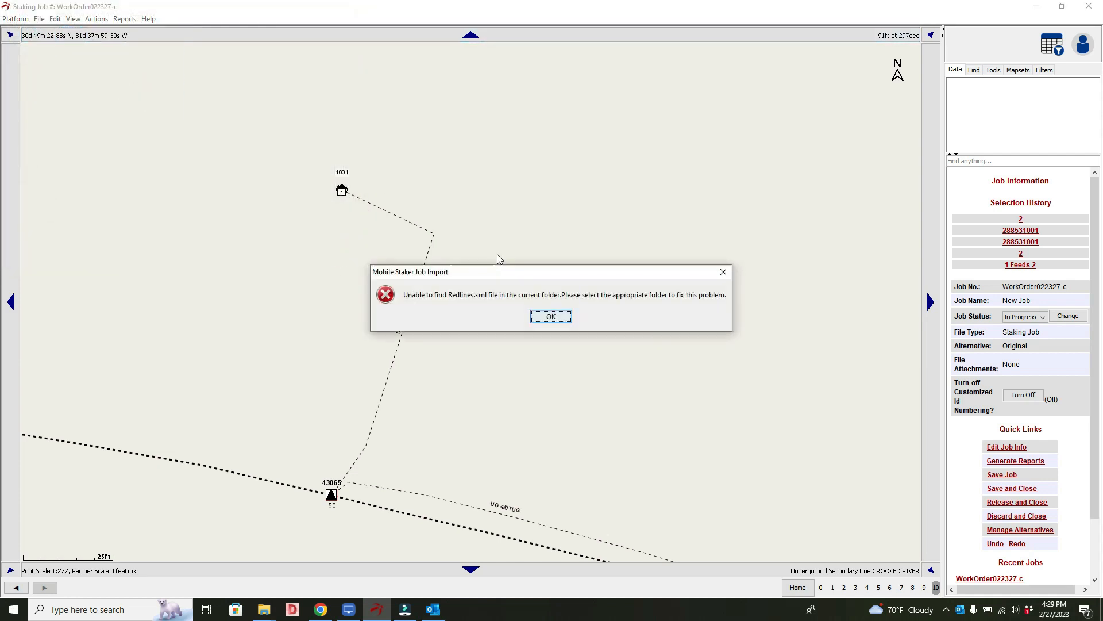
left_click(564, 320)
left_click(563, 320)
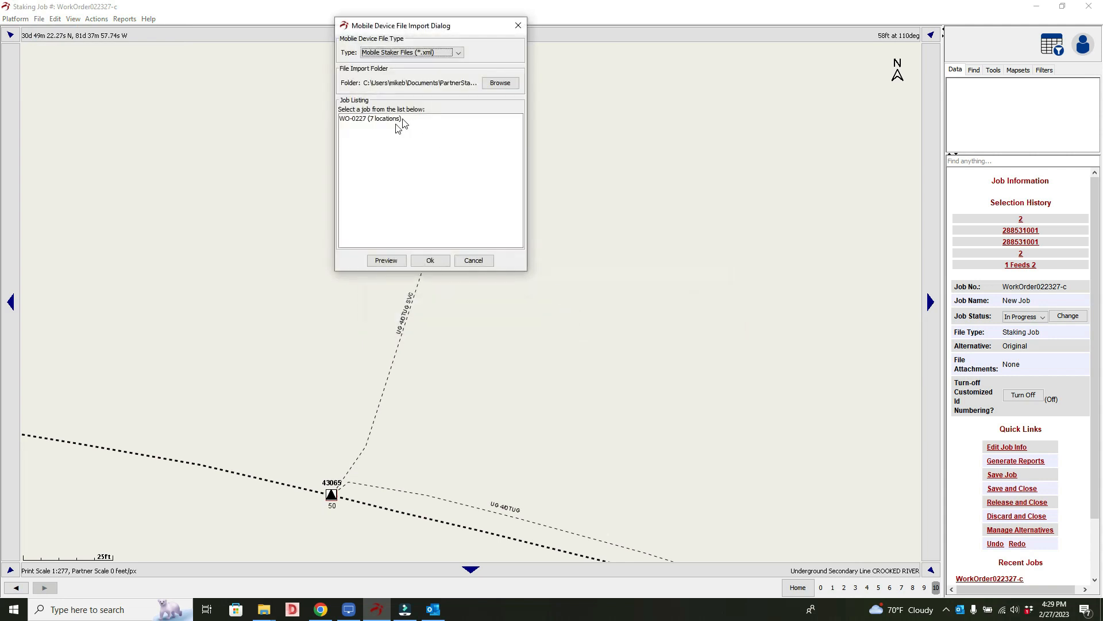
left_click(381, 119)
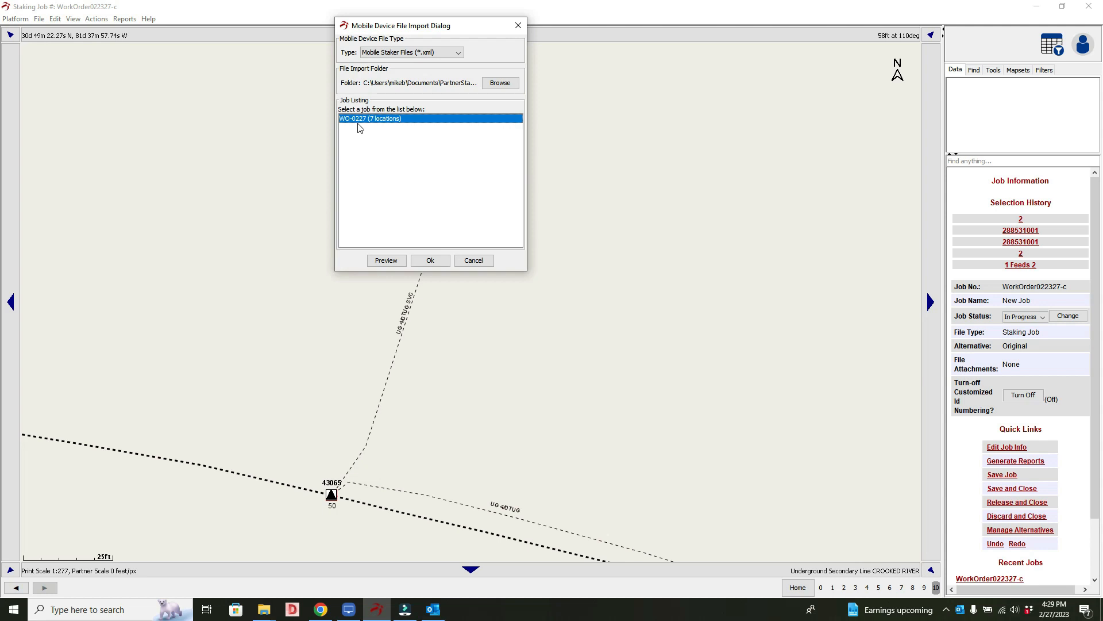
- Change the import folder to the WO-0227 subfolder of PartnerStakingFiles and select job WO-0227 from it
left_click(500, 83)
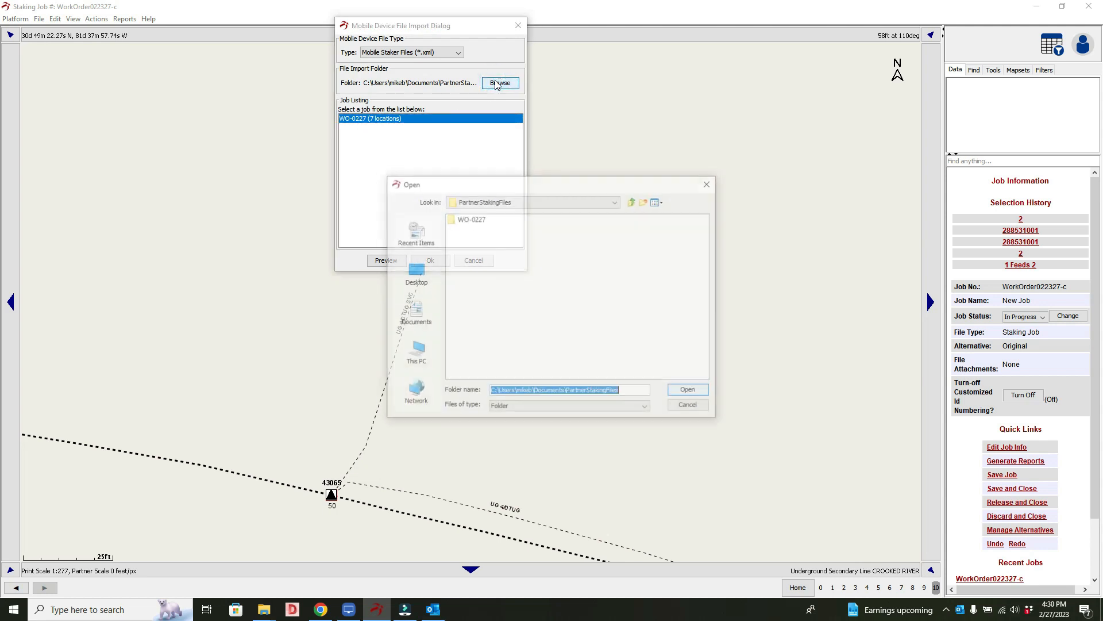
left_click(469, 219)
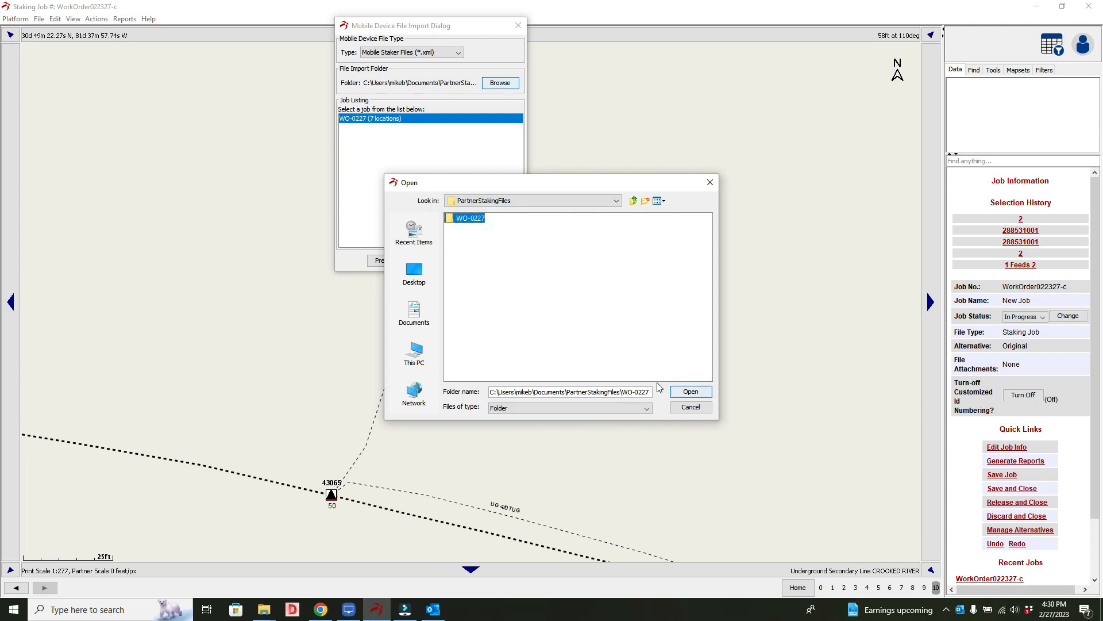
left_click(687, 393)
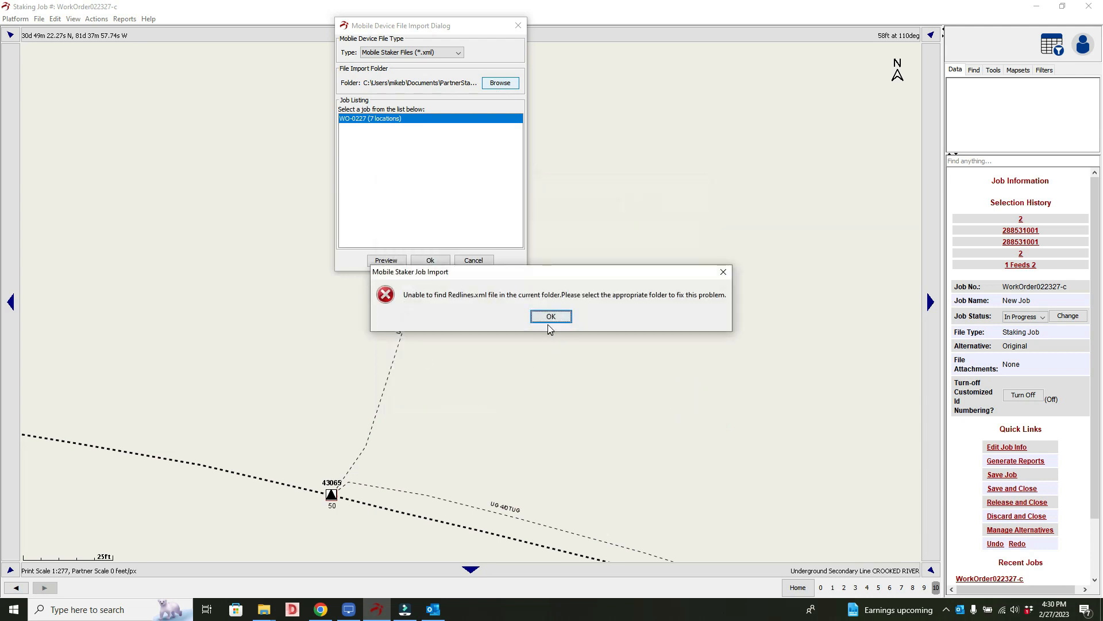
left_click(548, 317)
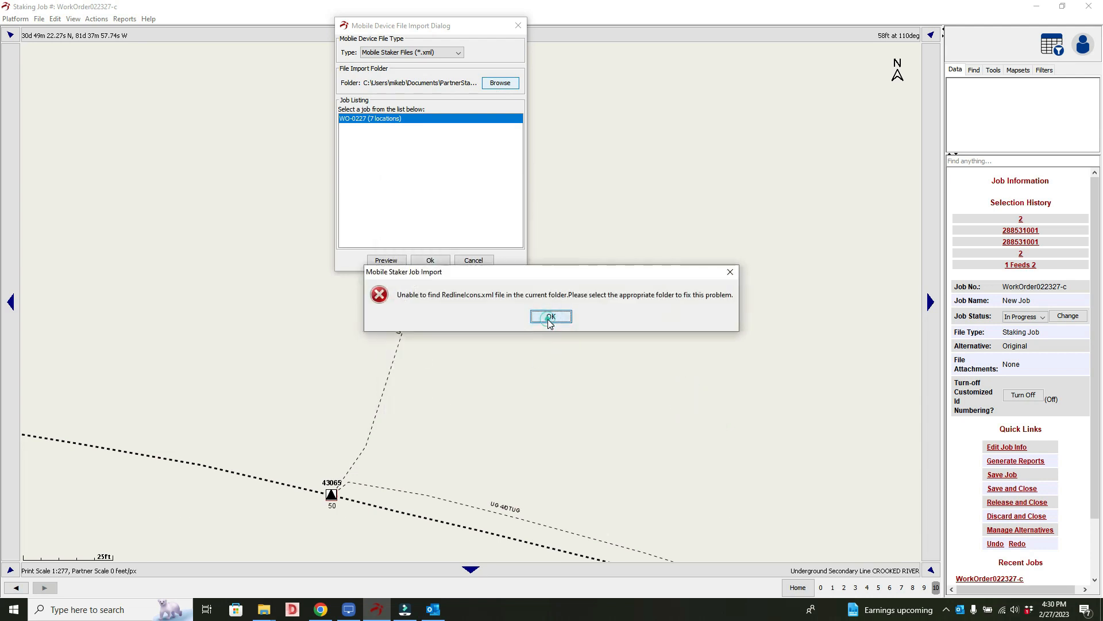
left_click(363, 120)
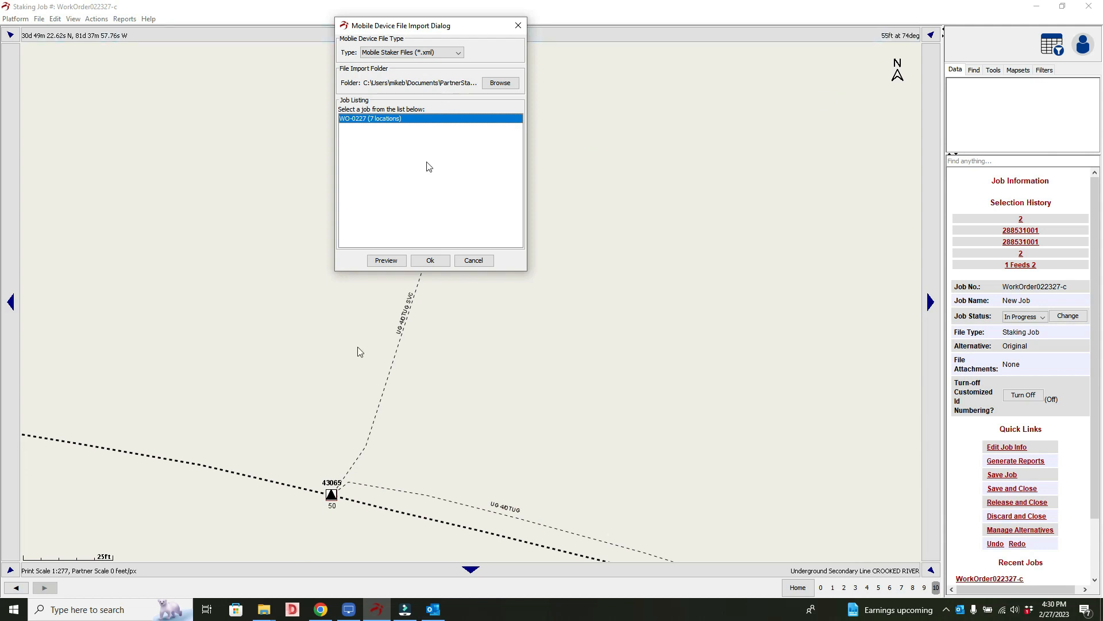
- Look over the extracted XML files in Documents\PartnerStakingFiles, and close the folder window and the import dialog
mouse_move(267, 610)
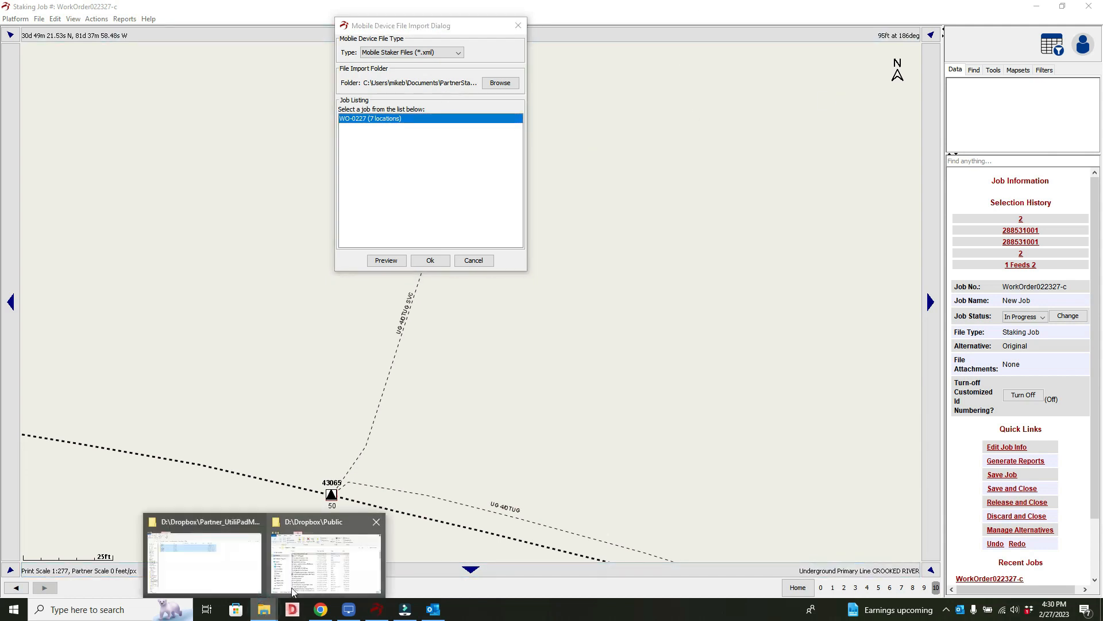
left_click(221, 566)
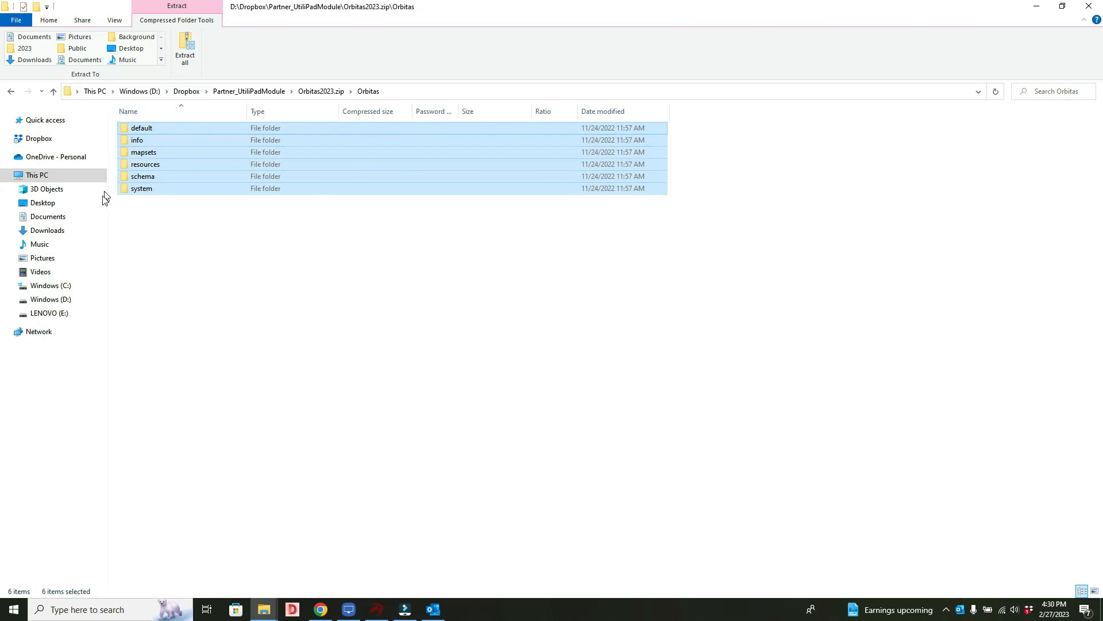
left_click(51, 218)
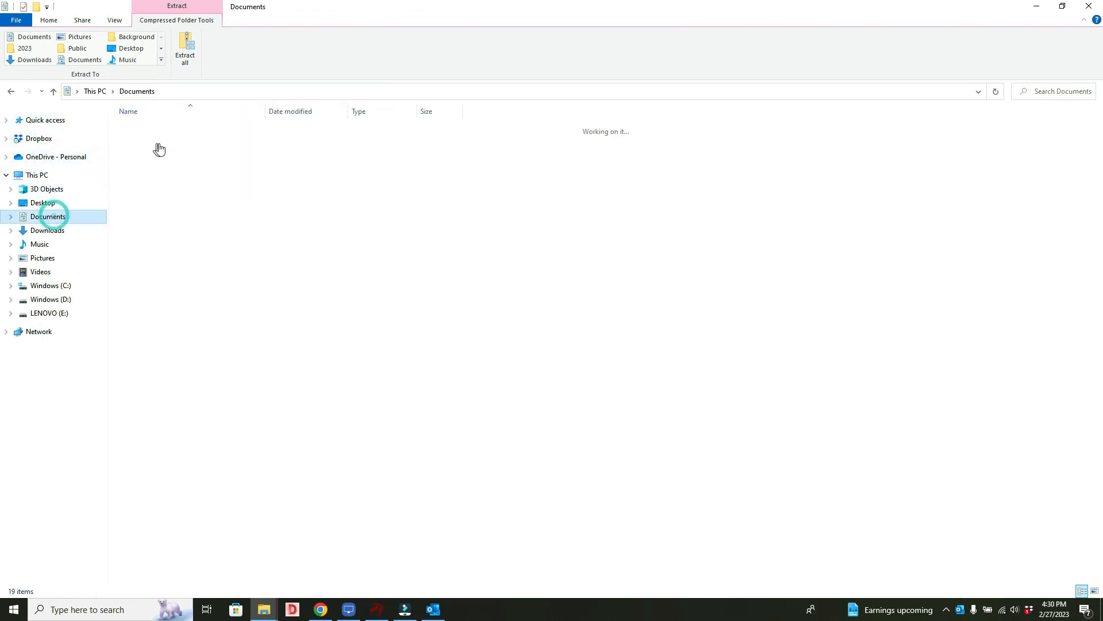
double_click(164, 236)
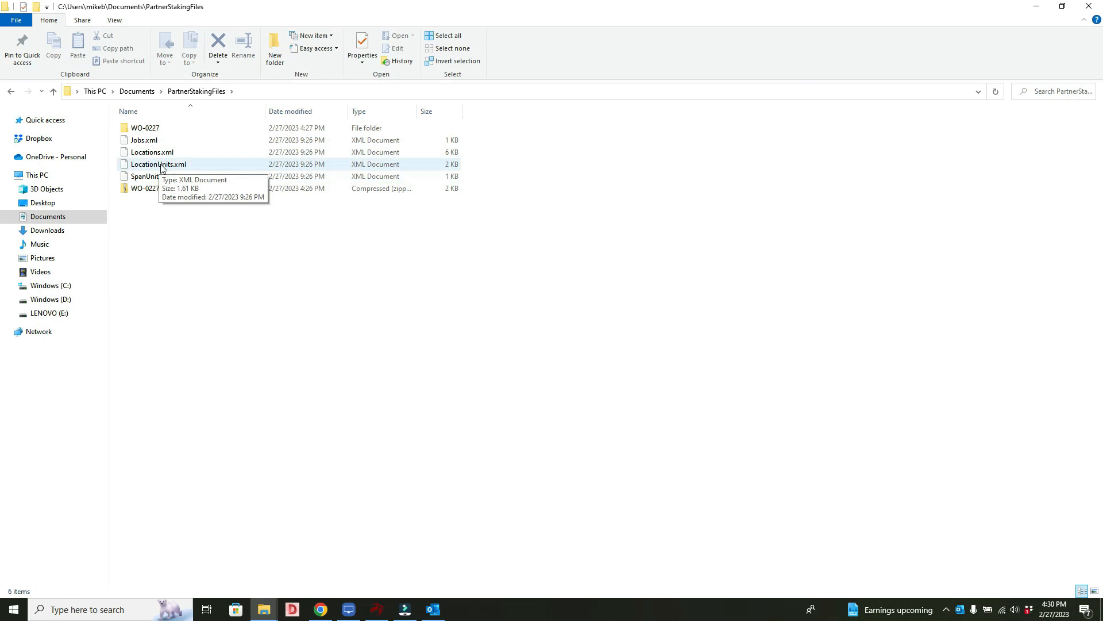
left_click(1089, 6)
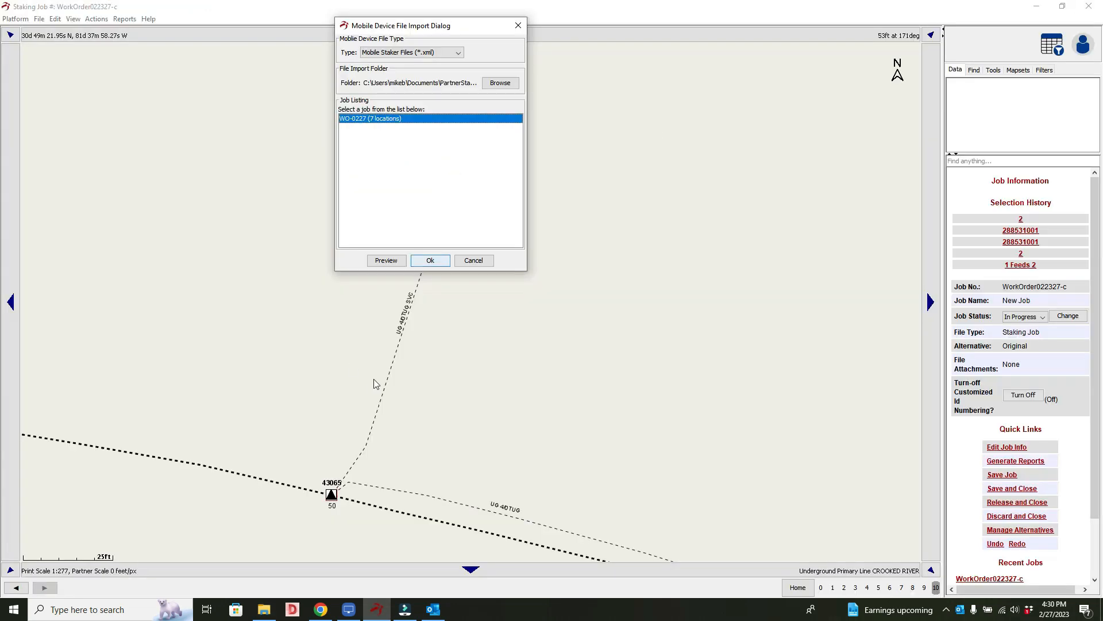
left_click(514, 32)
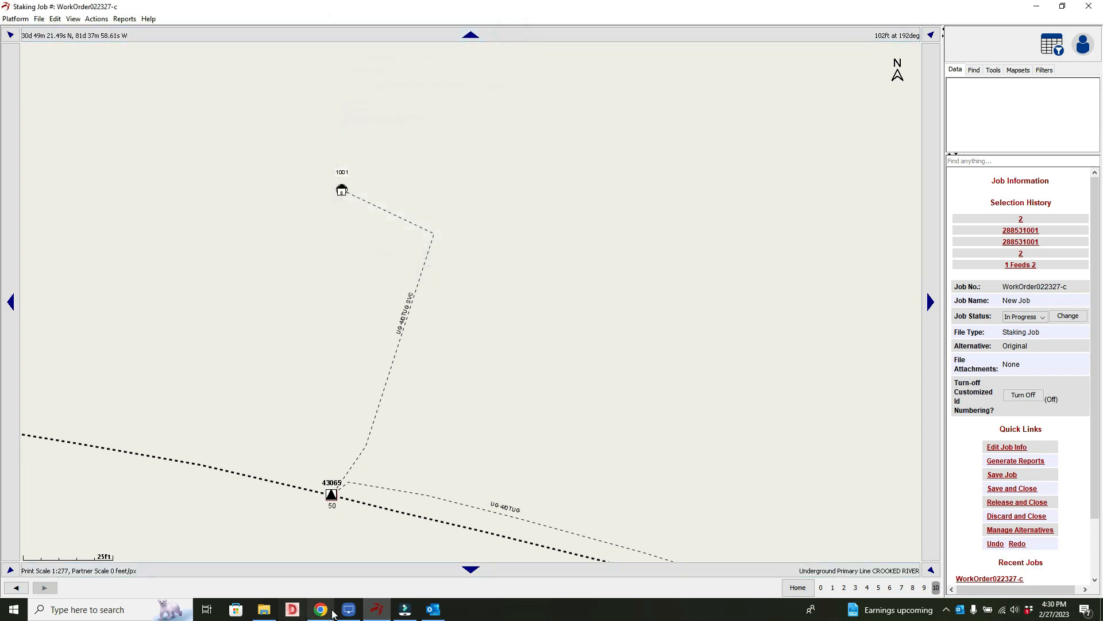